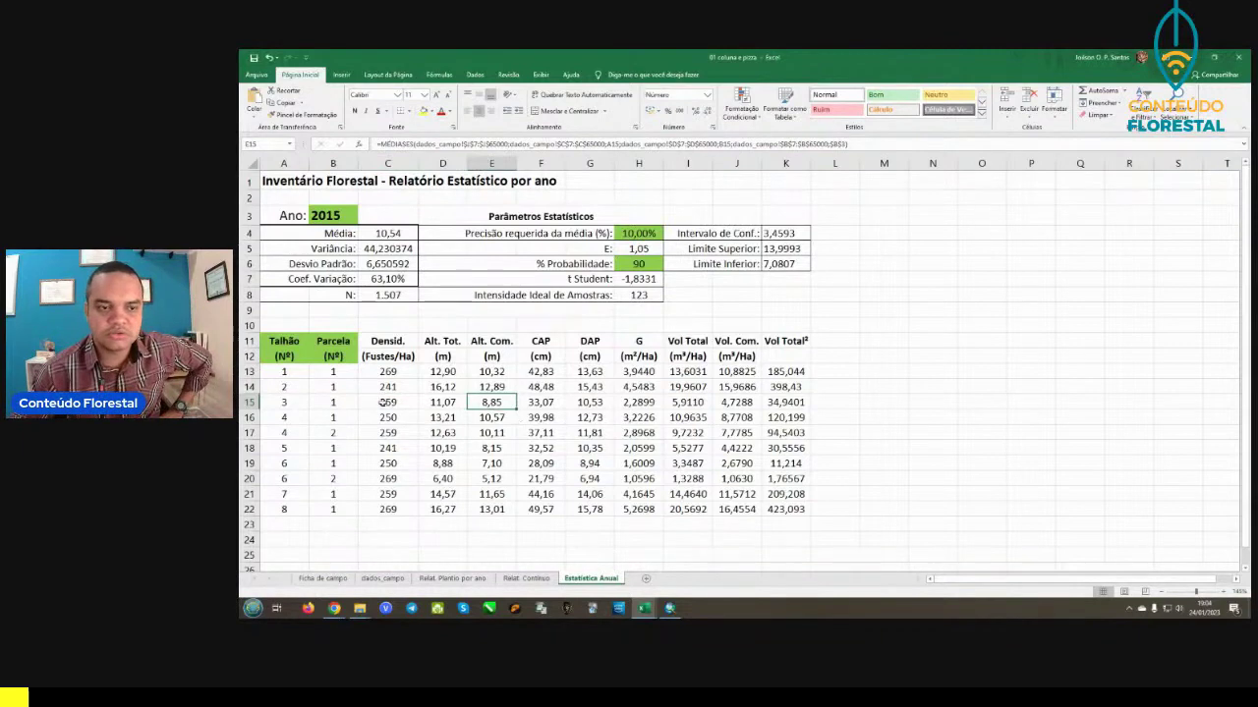
# Step: Examine the 2015 annual statistics table by talhão and parcela, including its density, height, CAP, DAP, G and volume columns
pyautogui.moveTo(291, 372); pyautogui.dragTo(274, 509)
pyautogui.click(332, 379)
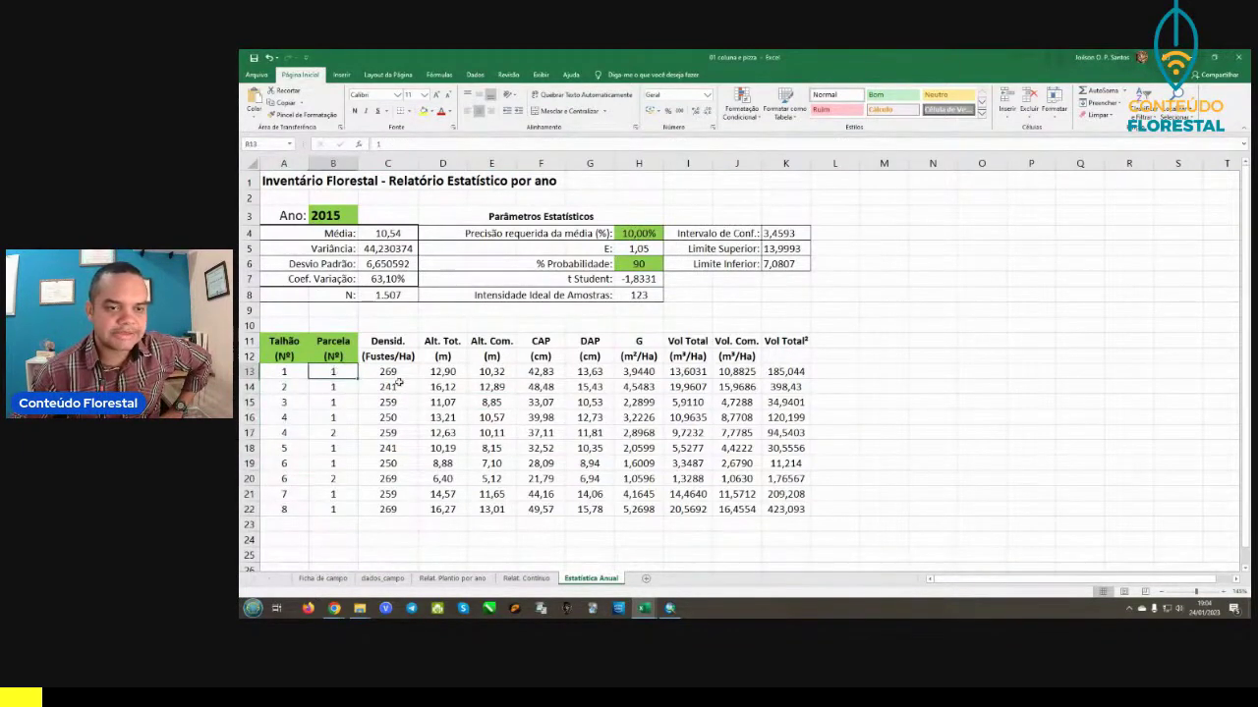
pyautogui.moveTo(374, 341); pyautogui.dragTo(801, 349)
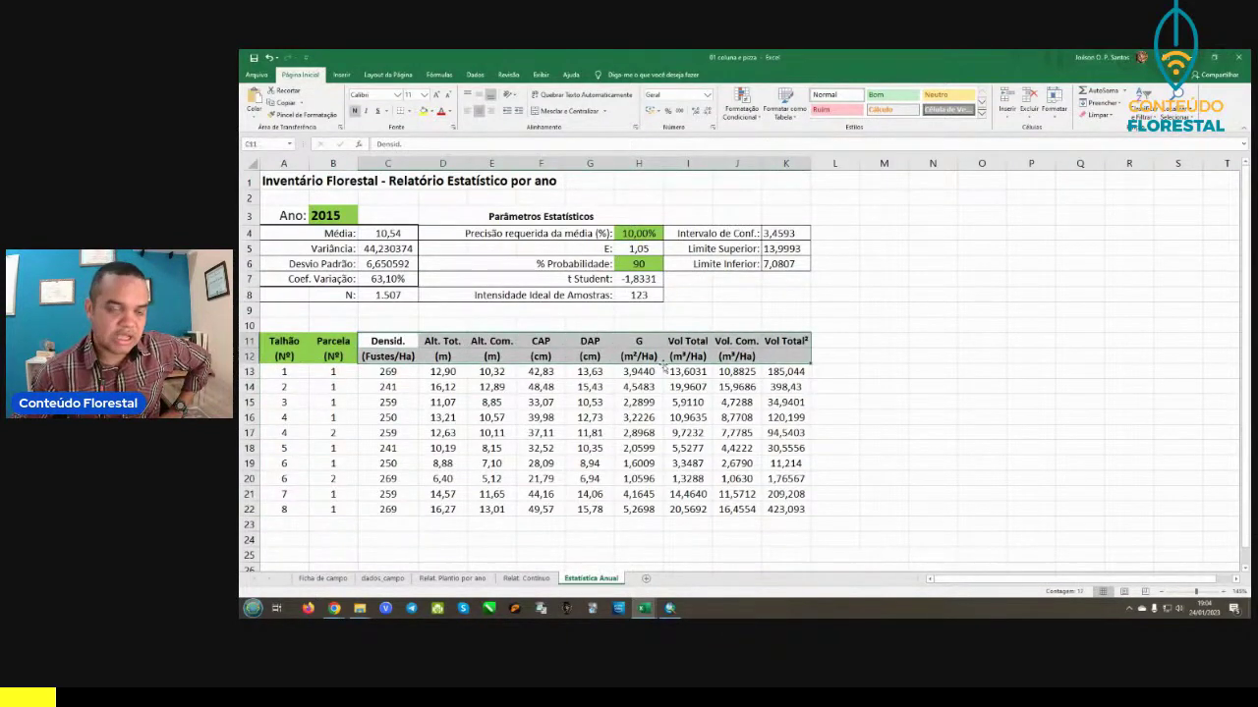
pyautogui.click(403, 343)
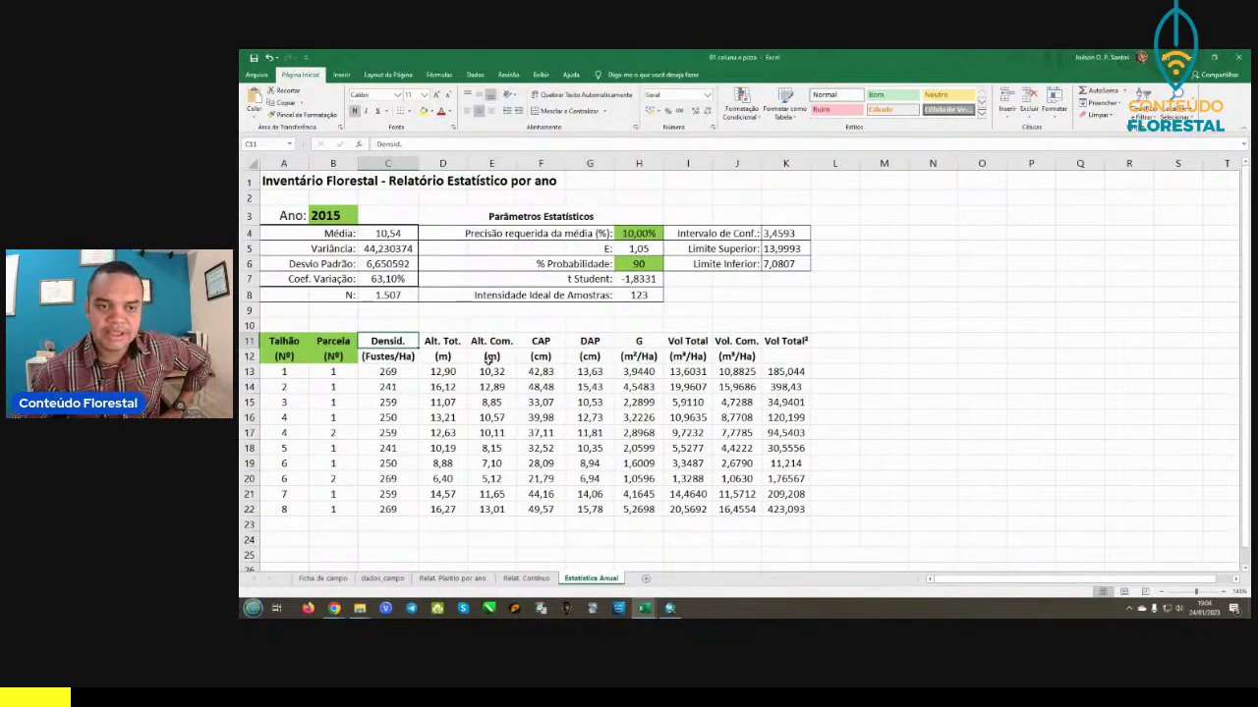
pyautogui.click(447, 341)
pyautogui.click(542, 342)
pyautogui.click(627, 341)
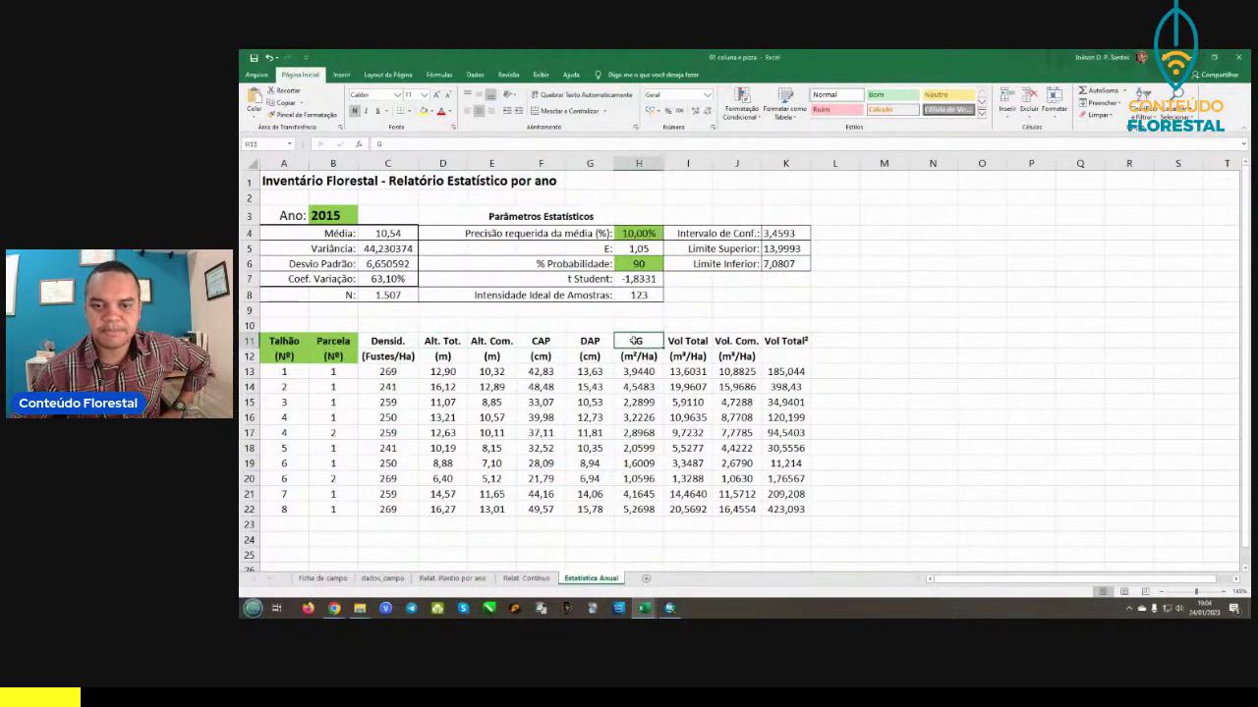
pyautogui.click(698, 341)
pyautogui.moveTo(299, 350); pyautogui.dragTo(786, 509)
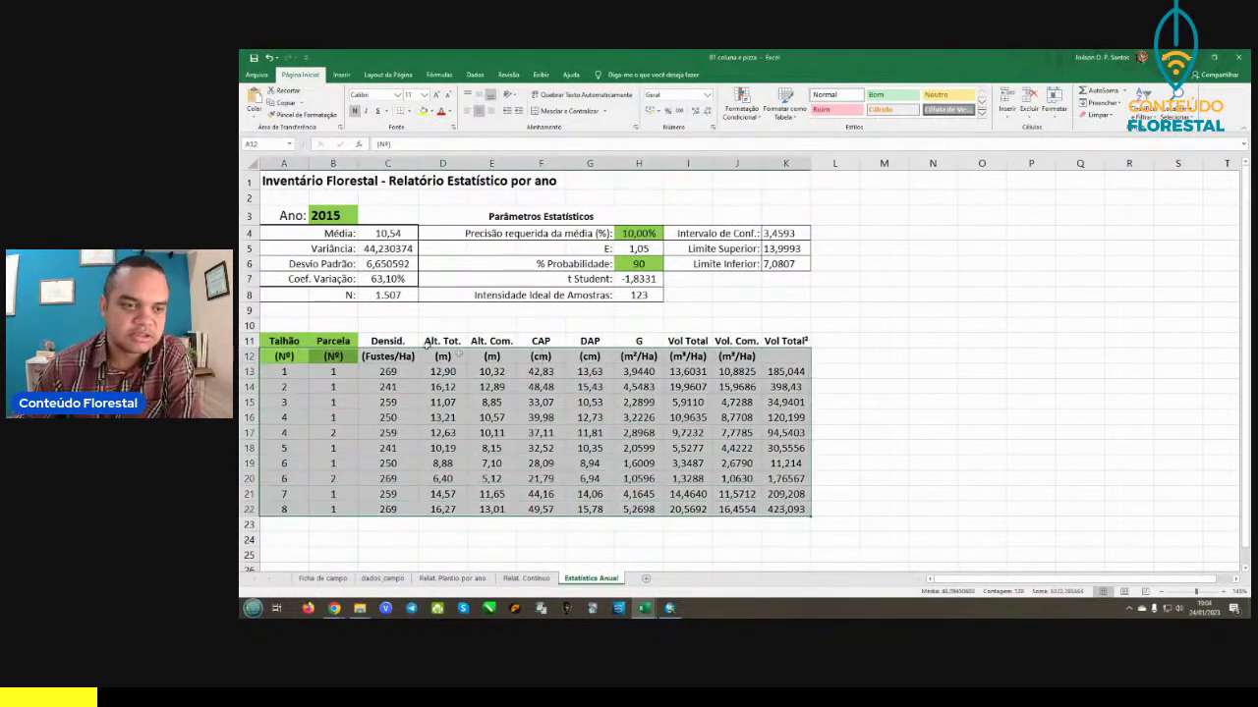
pyautogui.click(317, 340)
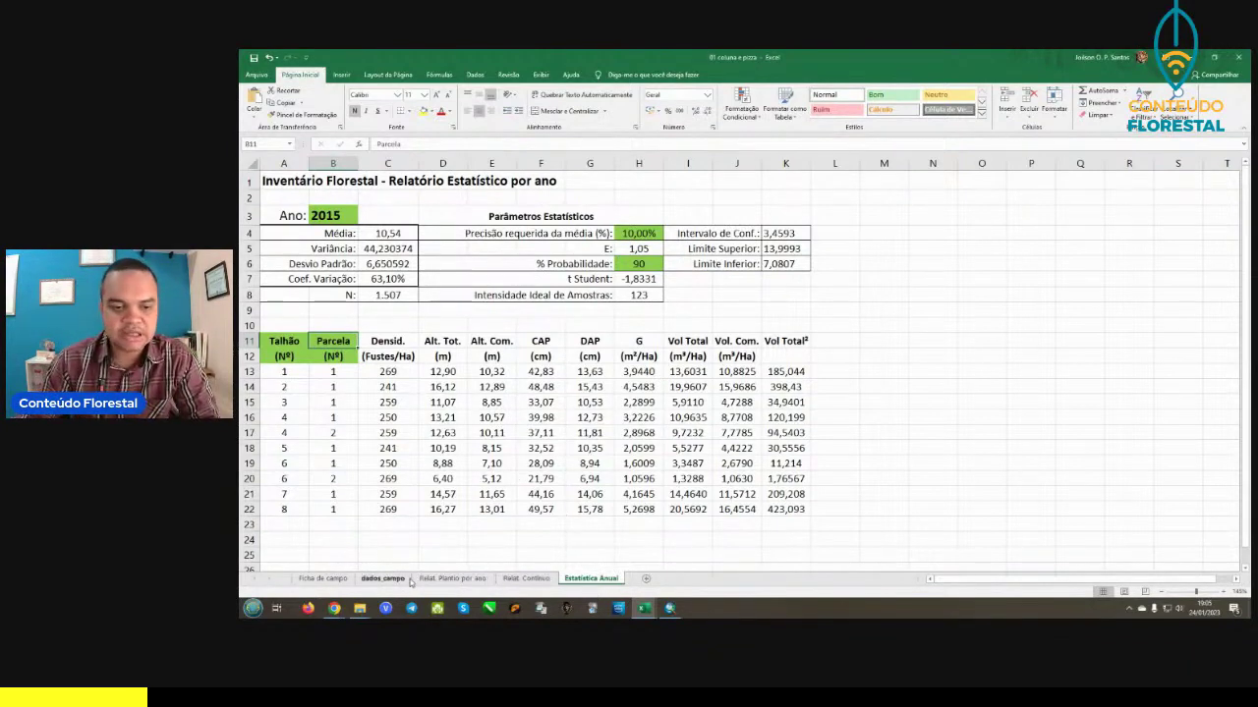
# Step: Open the Relat. Plantio por ano sheet and examine the planting data for talhões 1 to 8
pyautogui.click(456, 579)
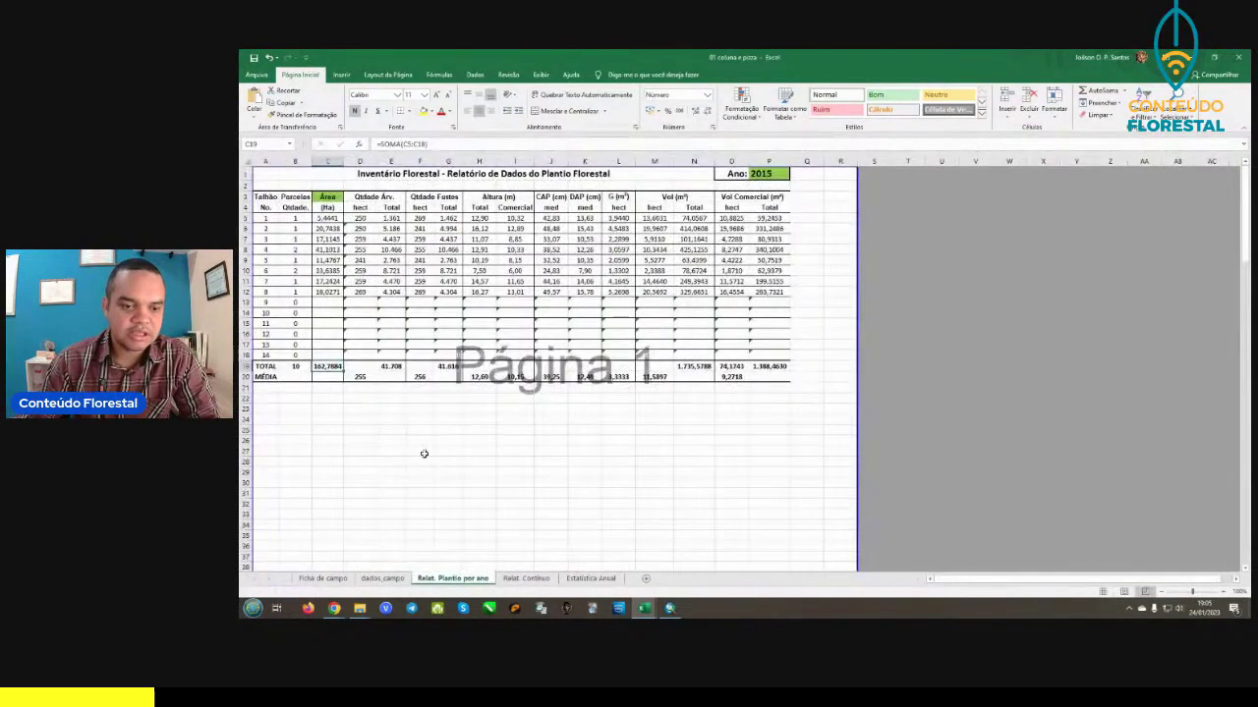
pyautogui.scroll(1, 425, 317)
pyautogui.scroll(1, 424, 317)
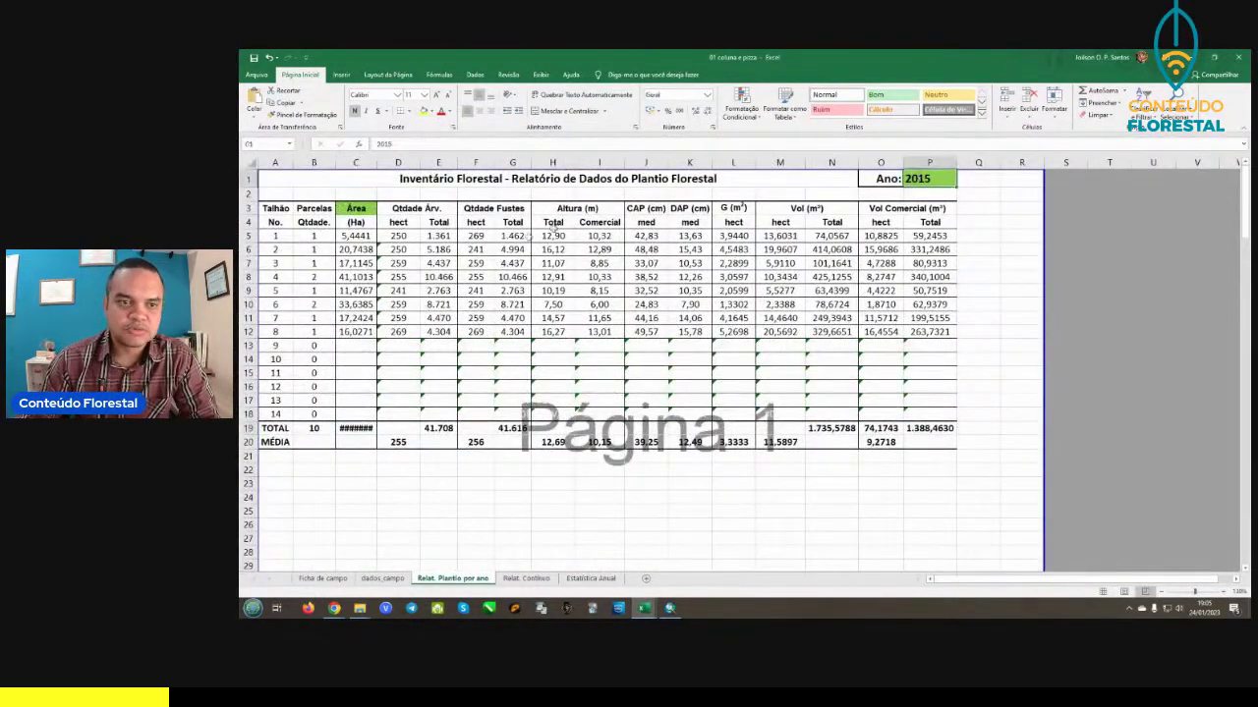
pyautogui.moveTo(300, 237); pyautogui.dragTo(924, 336)
pyautogui.click(289, 277)
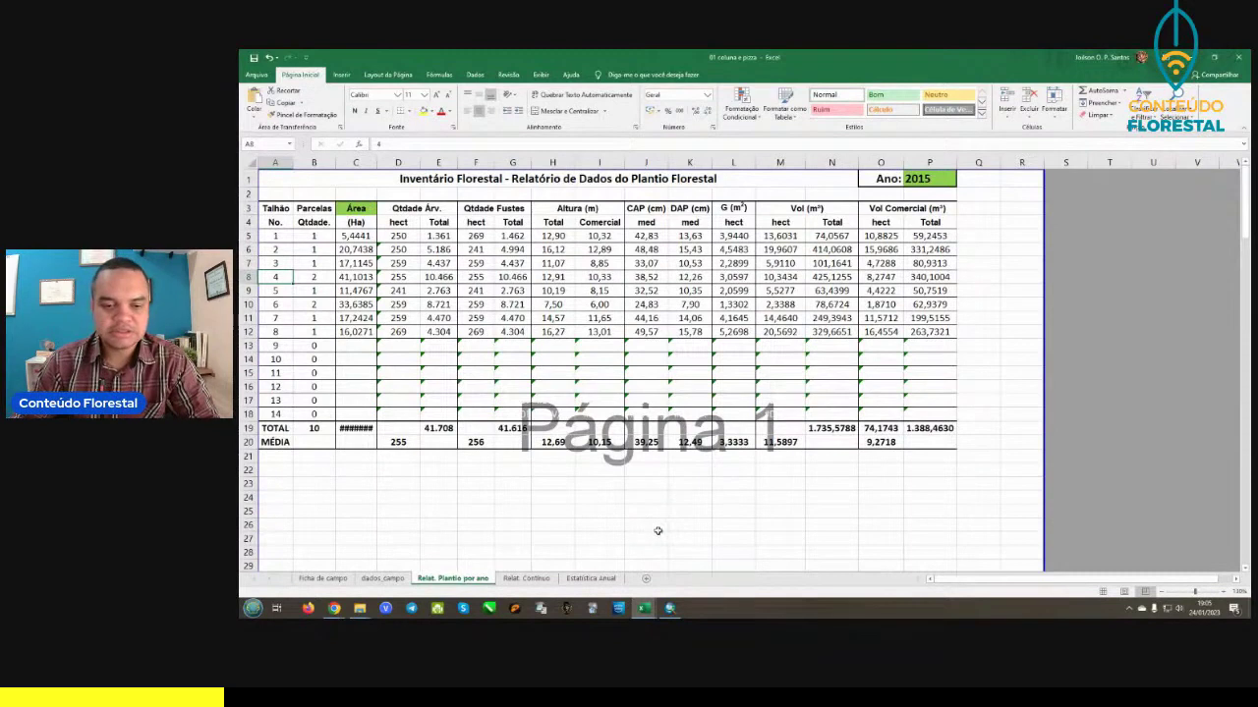
# Step: Switch to the 02 linha workbook and examine the 1999/2000 planting averages across the 2001 to 2009 inventories
pyautogui.moveTo(646, 609)
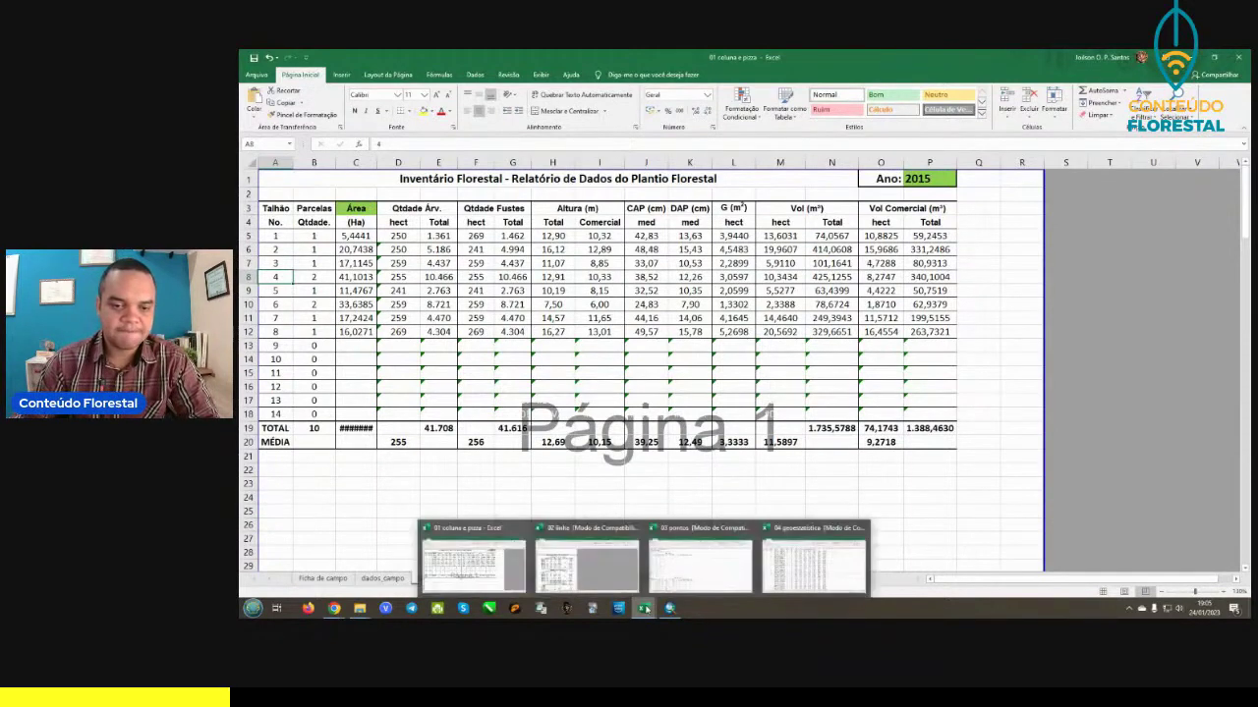
pyautogui.click(609, 586)
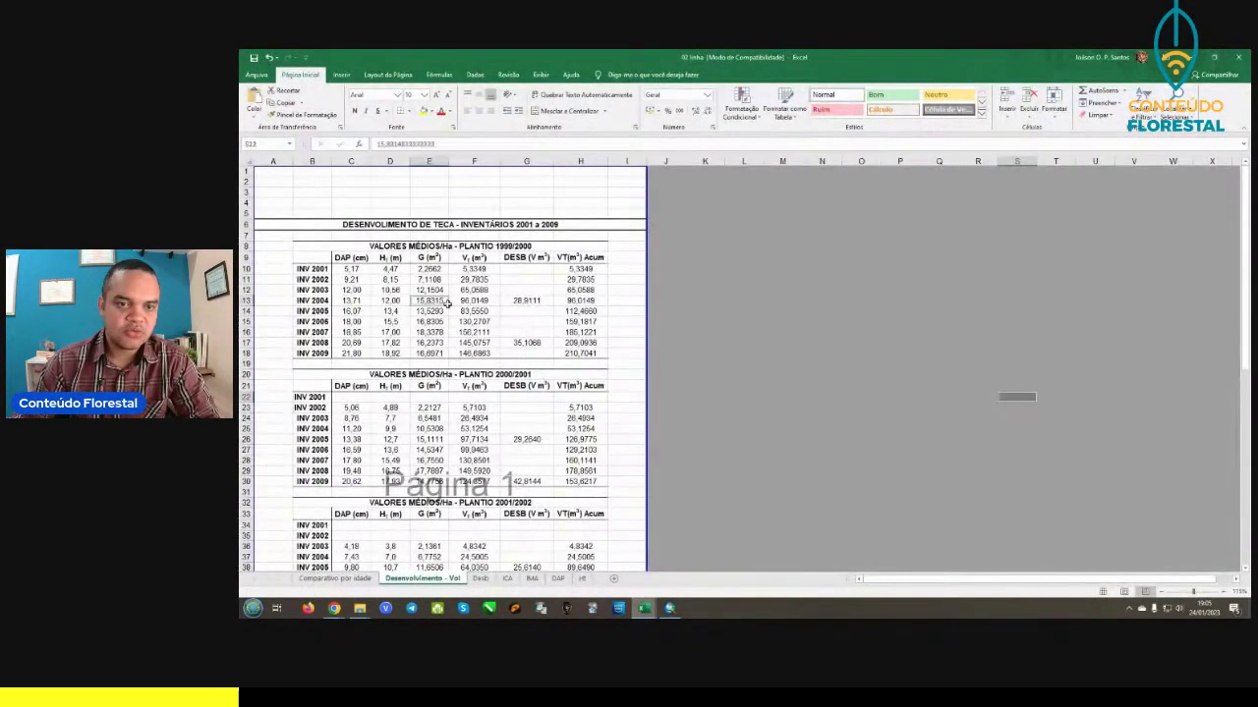
pyautogui.scroll(3, 447, 302)
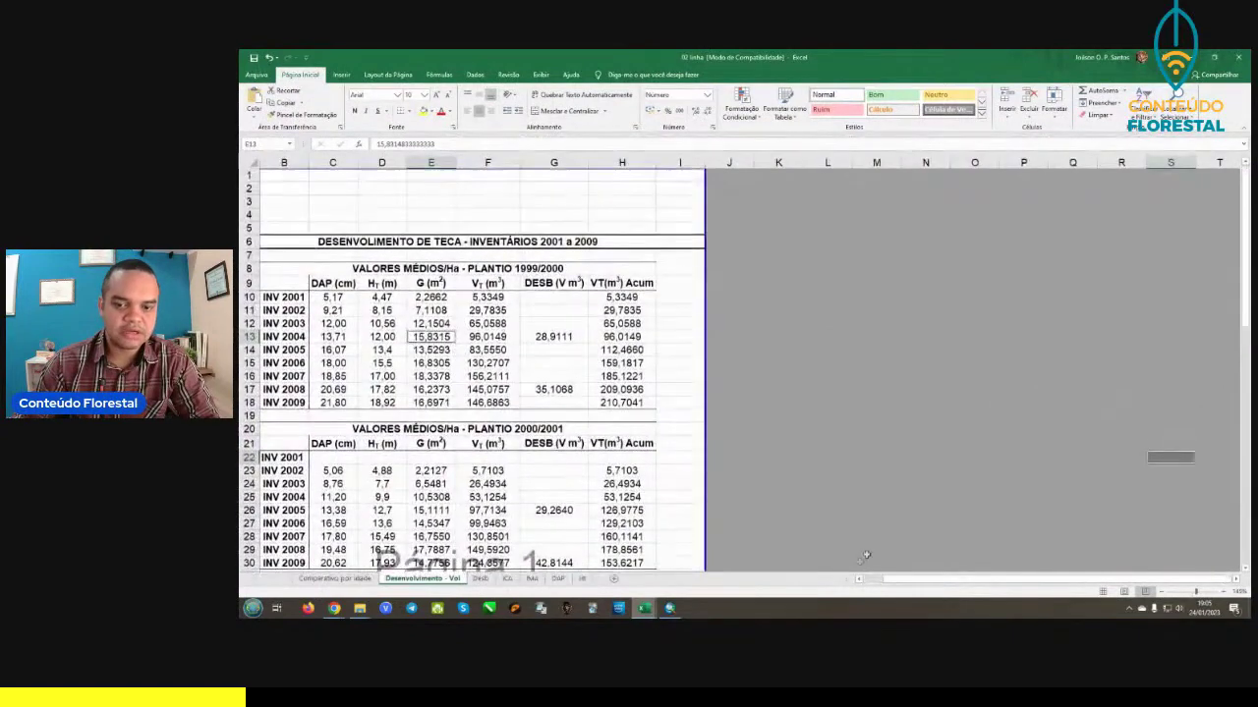
pyautogui.click(859, 580)
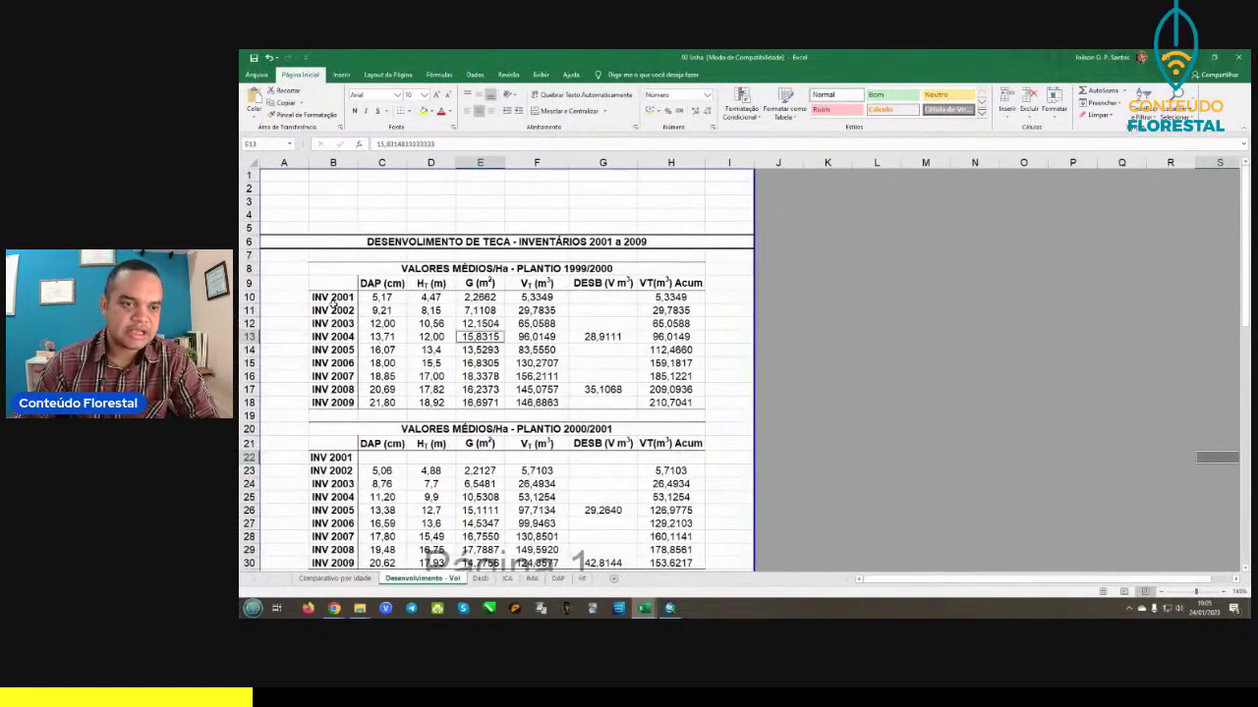
pyautogui.click(534, 269)
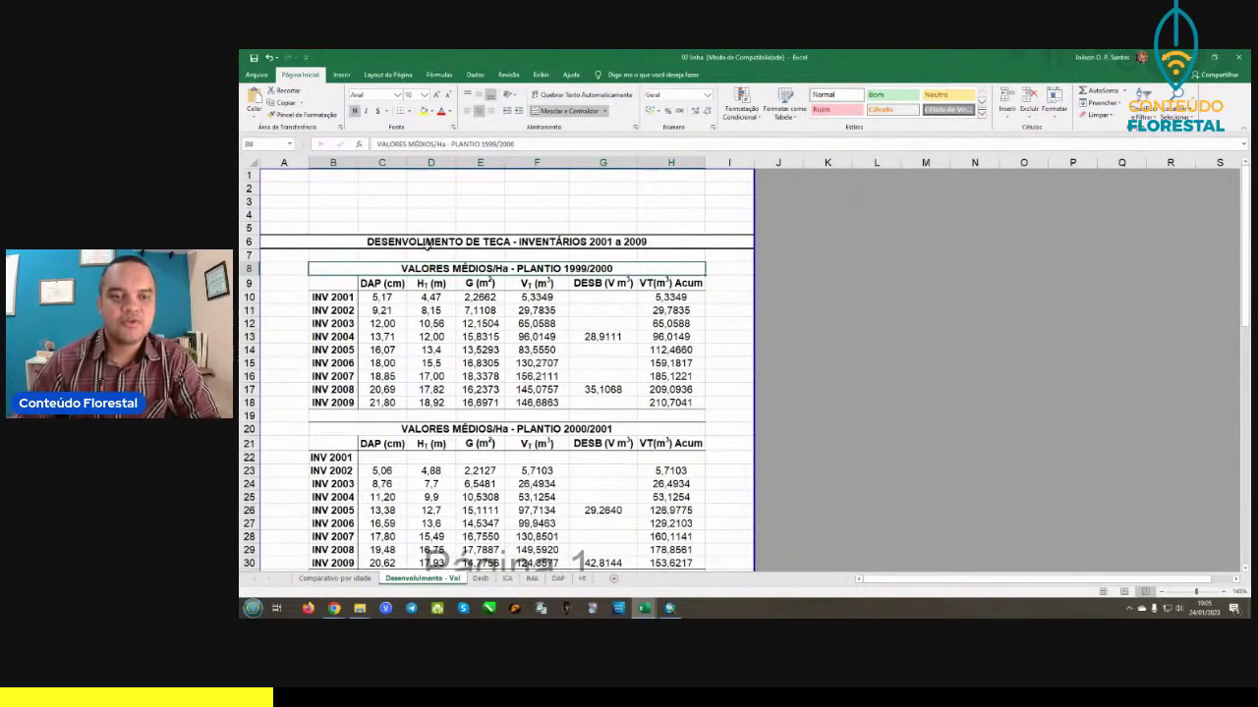
pyautogui.click(333, 296)
pyautogui.moveTo(333, 297); pyautogui.dragTo(354, 401)
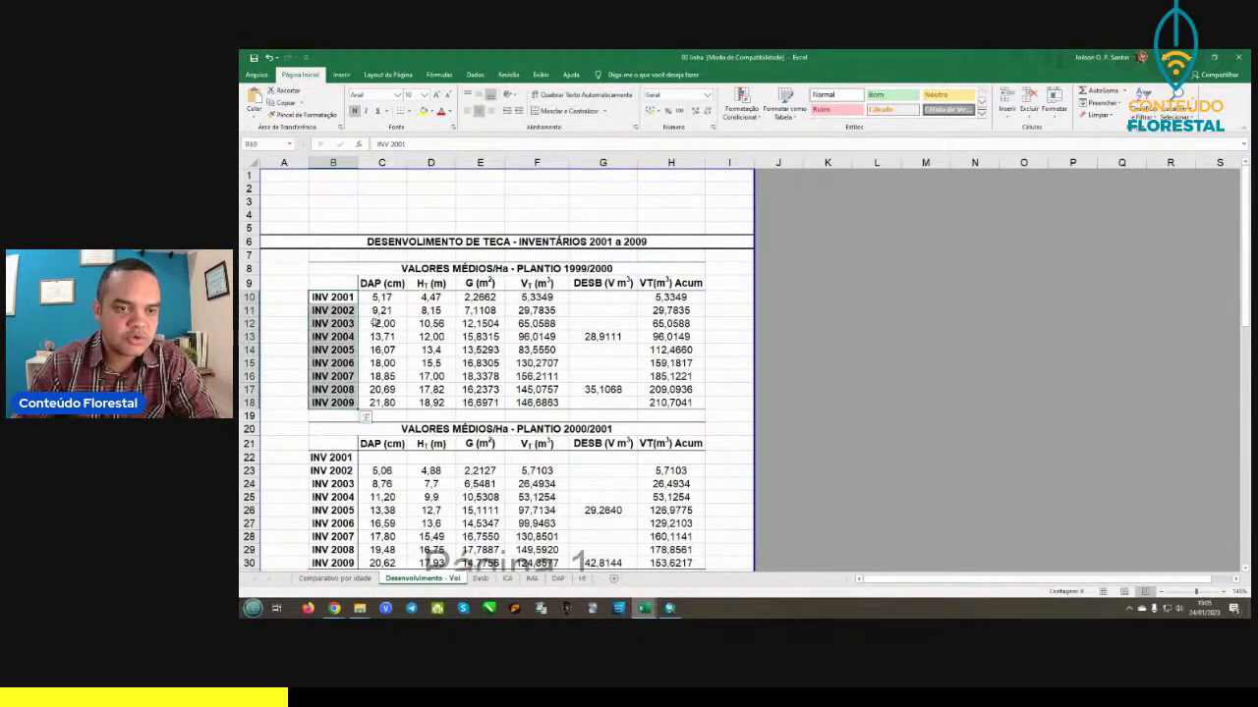
pyautogui.moveTo(379, 283); pyautogui.dragTo(671, 403)
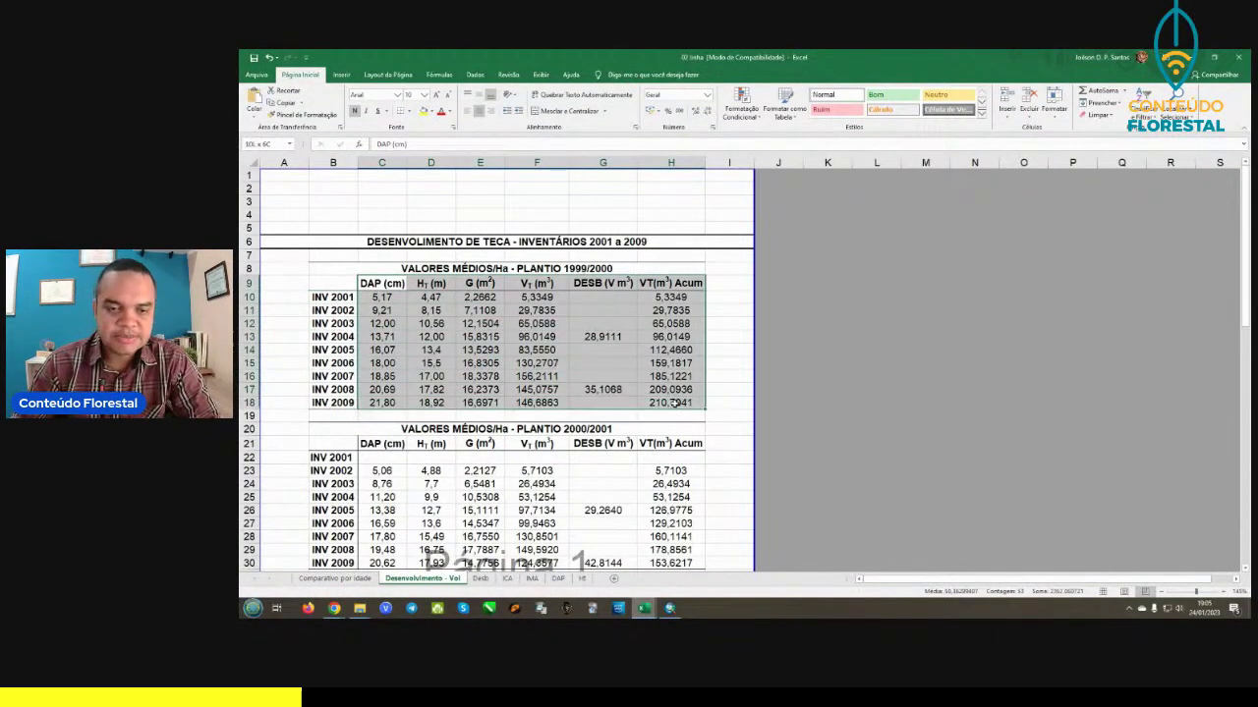
pyautogui.click(401, 325)
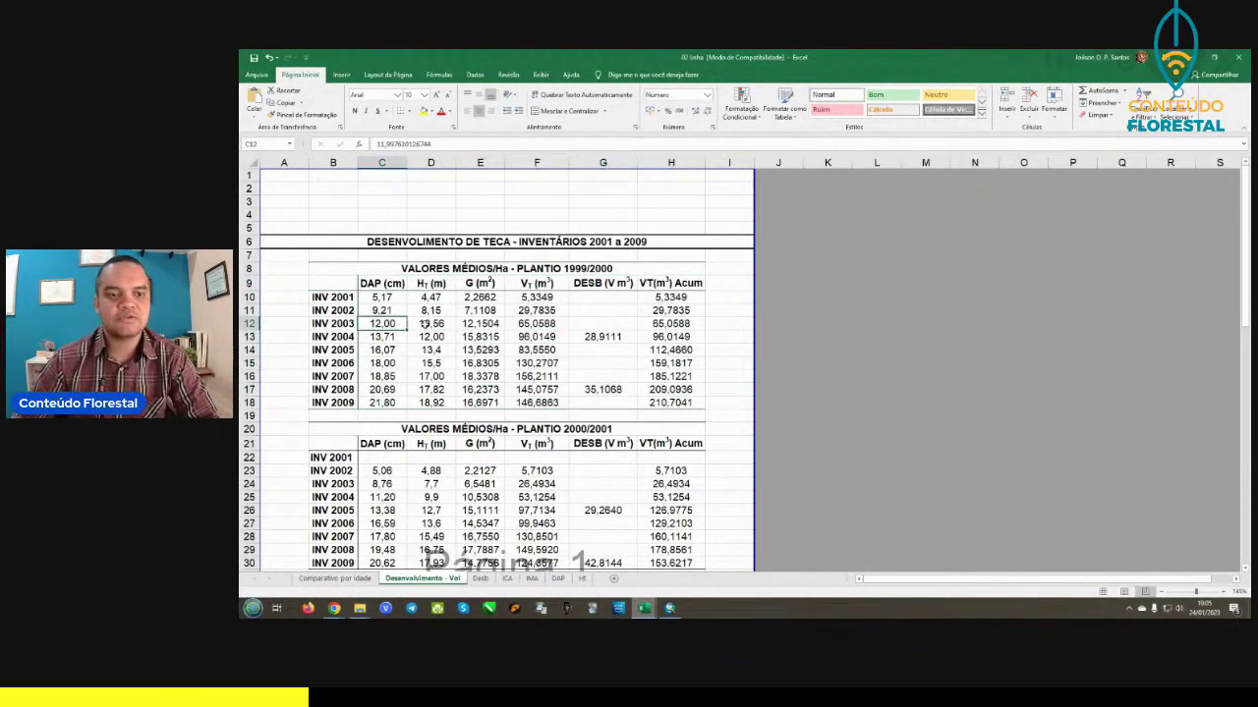
# Step: Review the INV 2001 row, then compare the 1999/2000 planting table with the 2000/2001 one
pyautogui.click(250, 297)
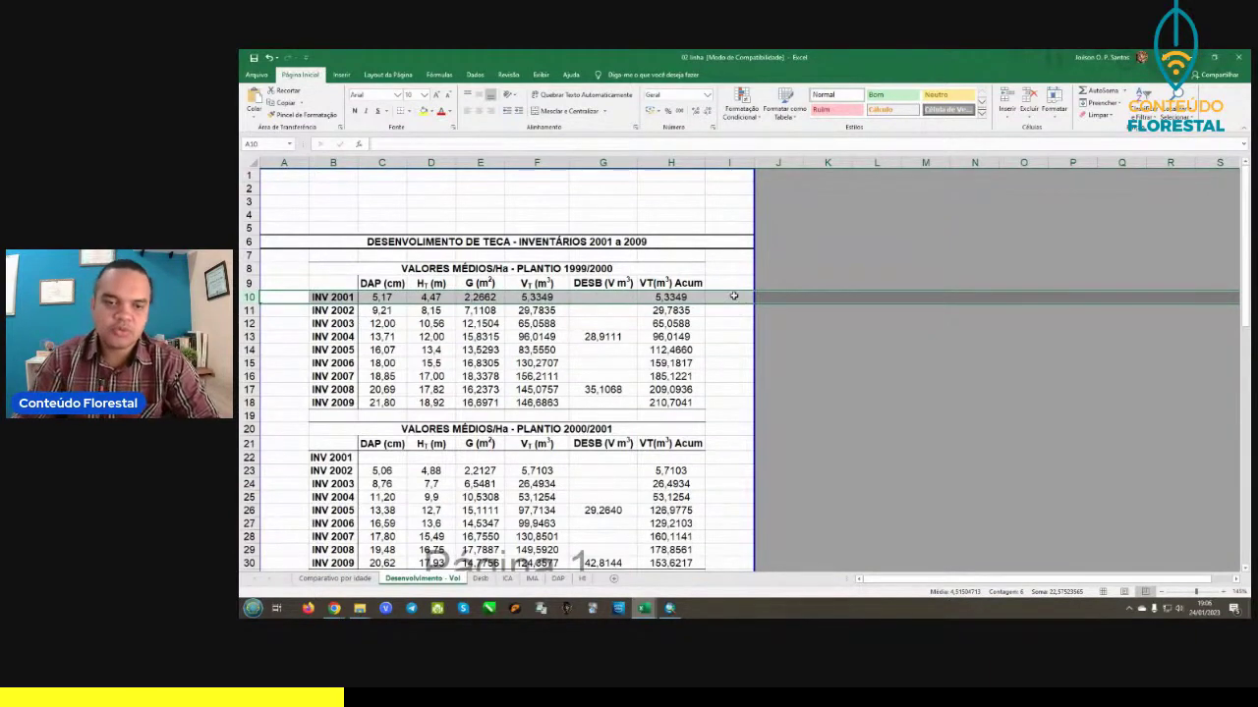
pyautogui.click(518, 346)
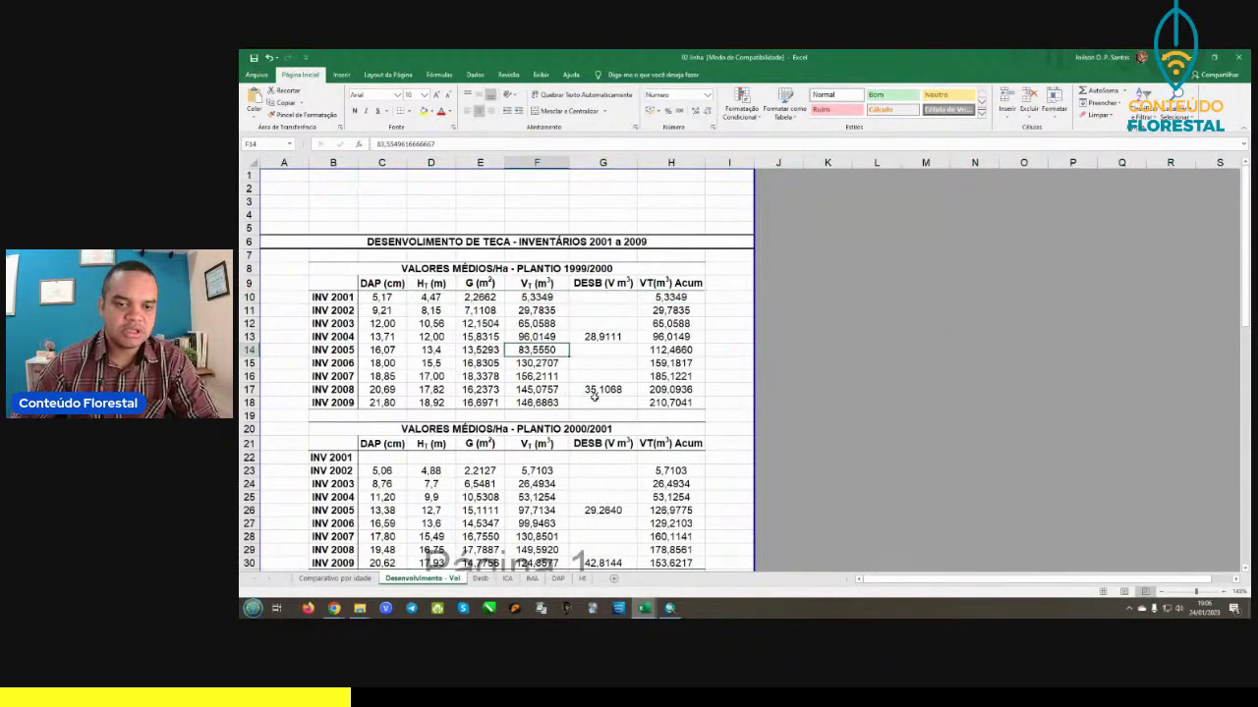
pyautogui.moveTo(560, 271); pyautogui.dragTo(593, 400)
pyautogui.scroll(-2, 594, 397)
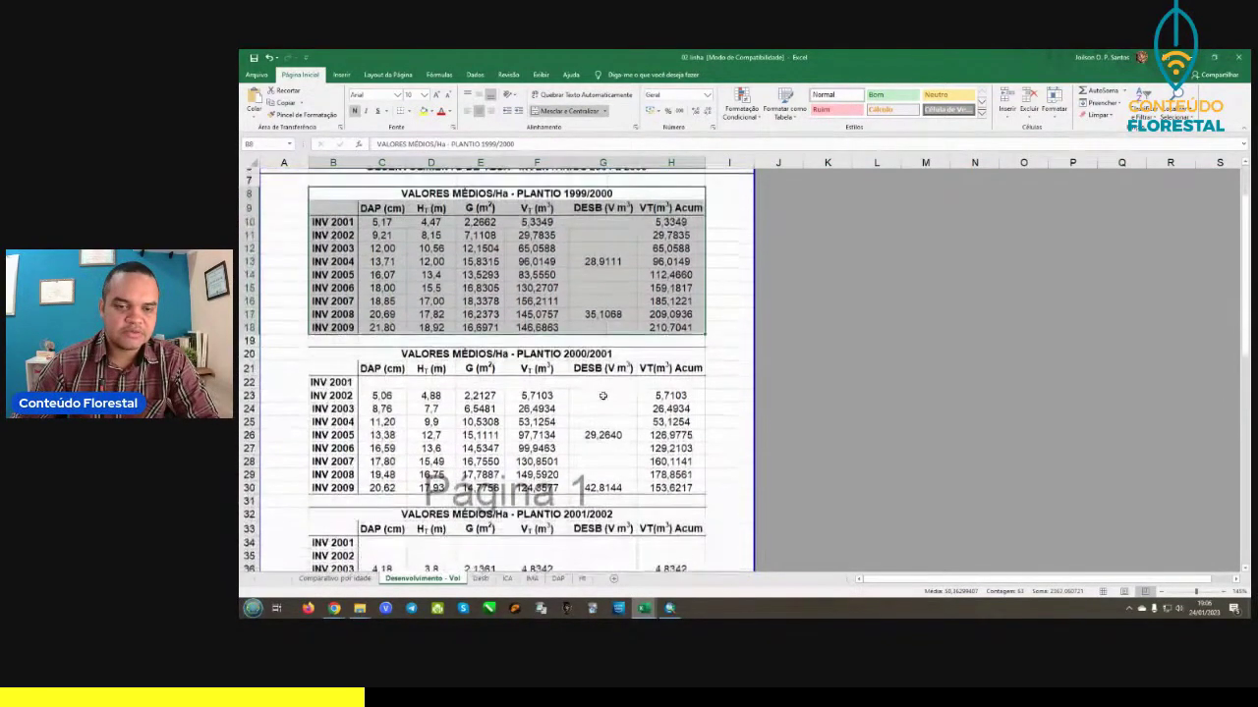
pyautogui.moveTo(579, 352); pyautogui.dragTo(590, 442)
pyautogui.click(546, 402)
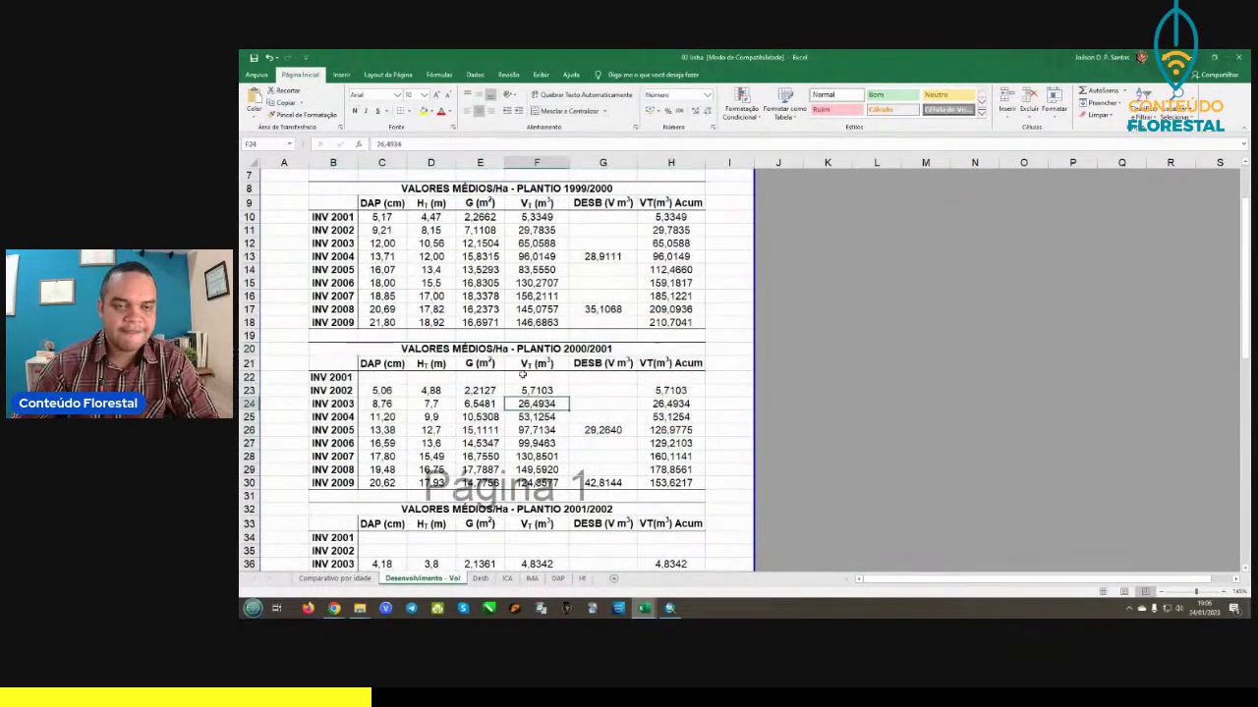
pyautogui.scroll(2, 520, 373)
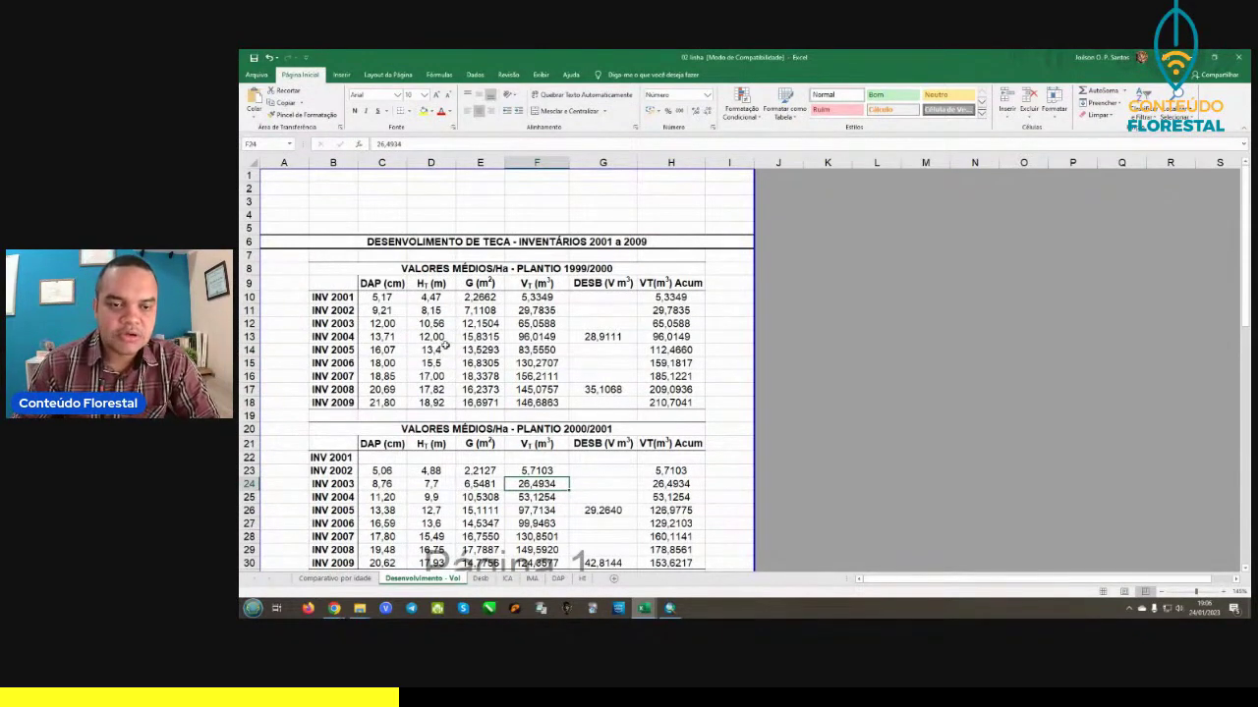
pyautogui.scroll(1, 540, 360)
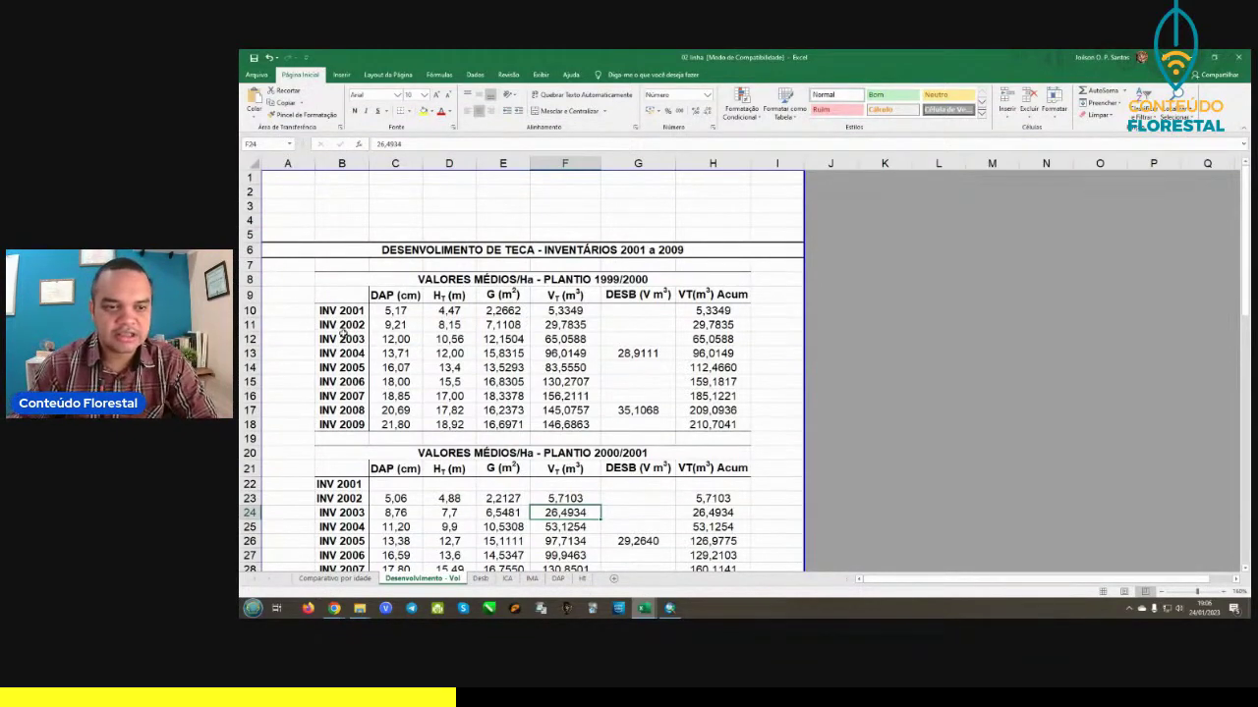
pyautogui.click(275, 334)
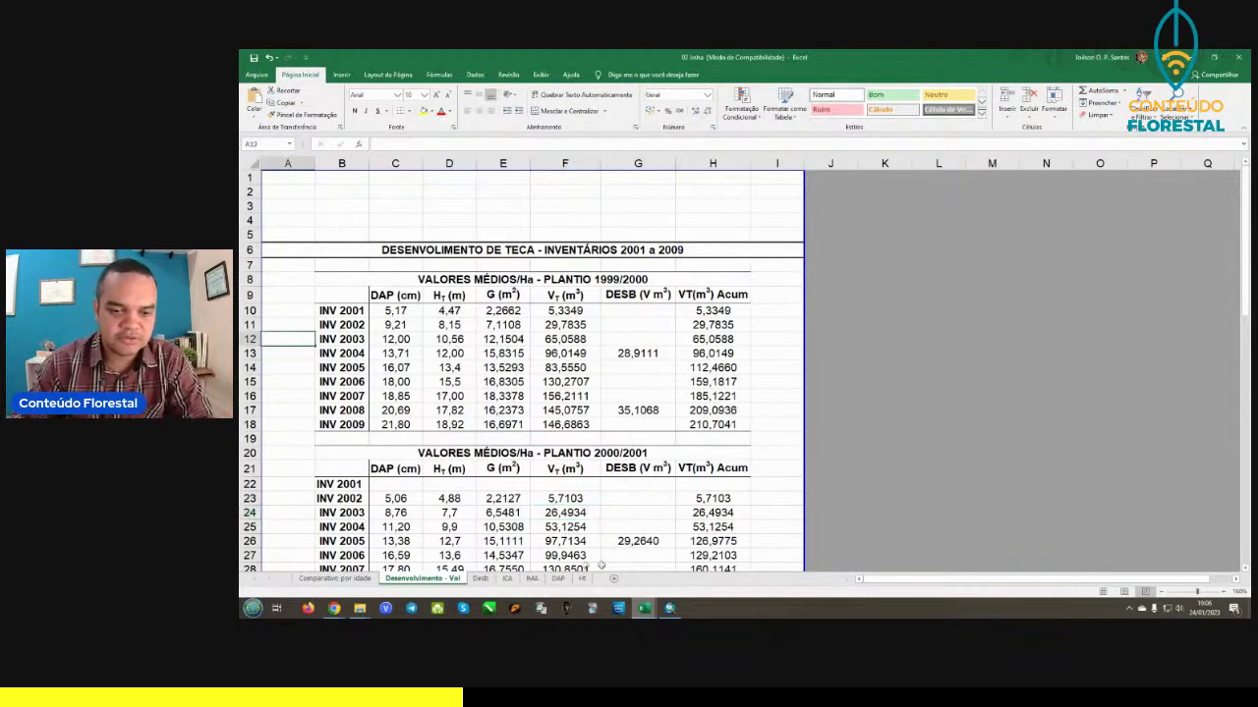
# Step: Switch to the 03 pontos workbook and go to the first tree records of the Novo H. sheet
pyautogui.click(643, 608)
pyautogui.click(699, 560)
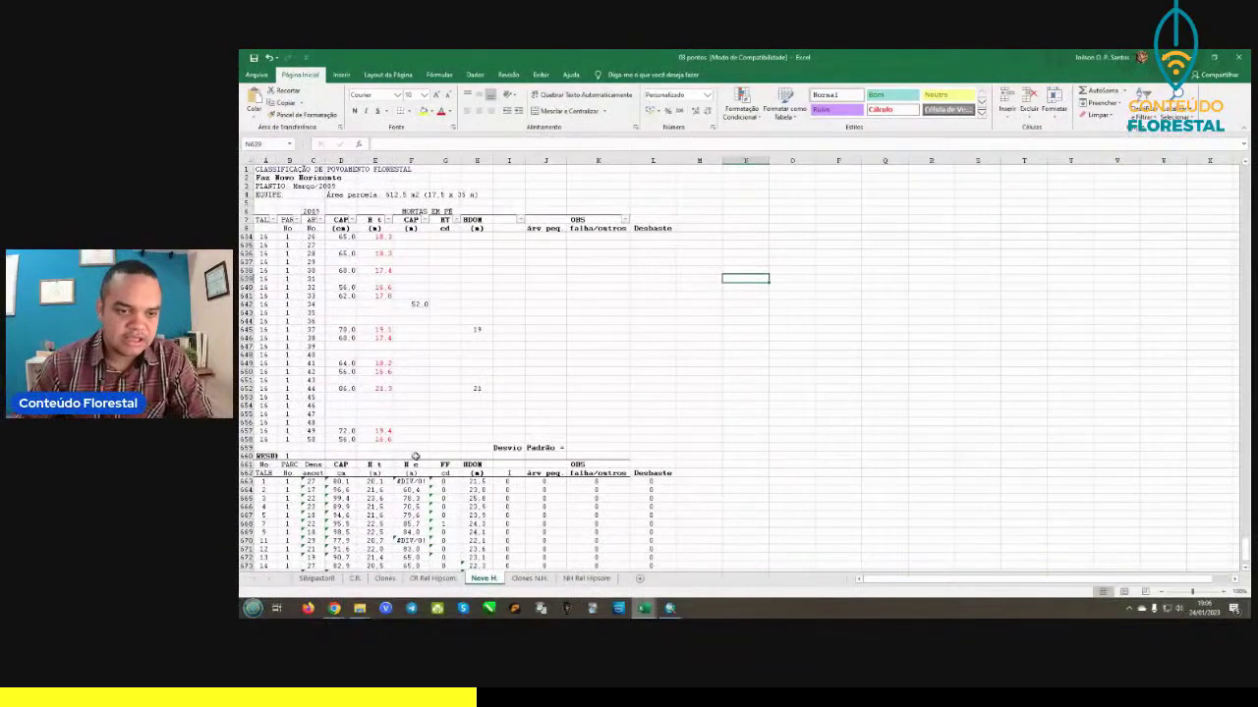
pyautogui.scroll(10, 415, 457)
pyautogui.scroll(12, 374, 432)
pyautogui.scroll(1, 1245, 519)
pyautogui.moveTo(1244, 496); pyautogui.dragTo(1245, 177)
pyautogui.click(384, 262)
pyautogui.scroll(3, 315, 267)
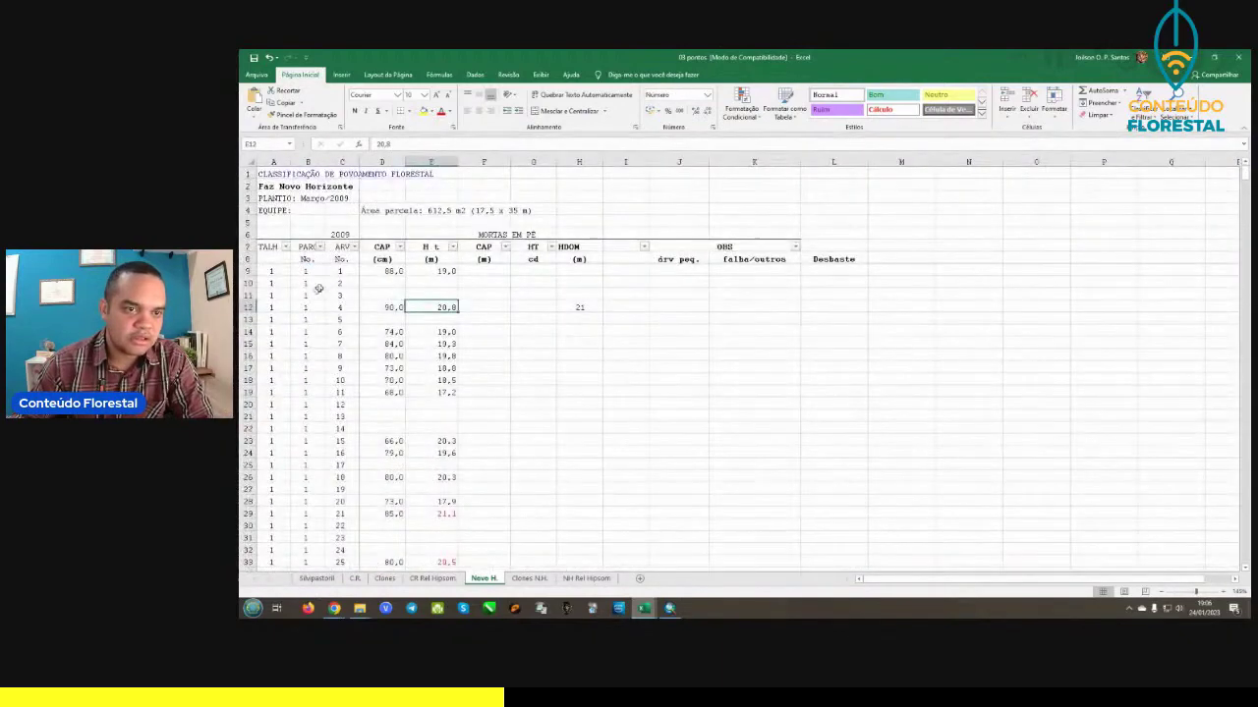
# Step: Examine the talhão, parcela, tree number and CAP of tree 1, and the measurement cells of tree 2
pyautogui.scroll(2, 316, 289)
pyautogui.click(281, 286)
pyautogui.click(315, 285)
pyautogui.click(354, 286)
pyautogui.click(393, 286)
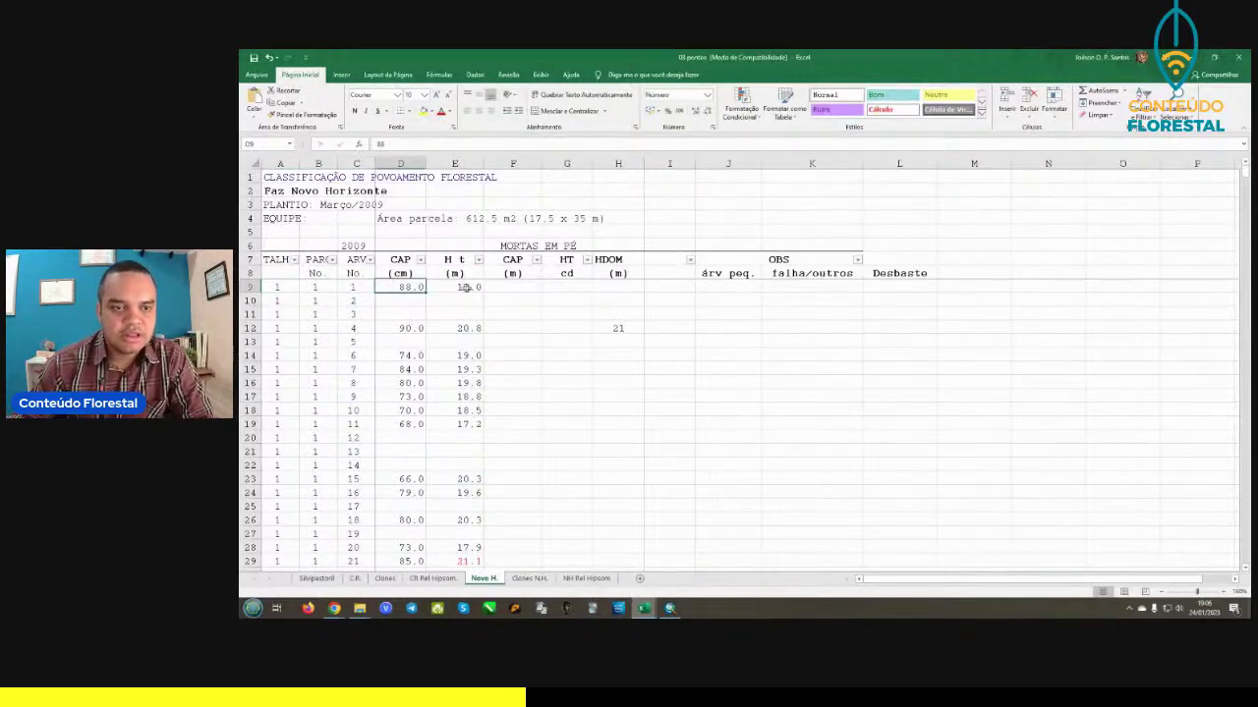
pyautogui.moveTo(408, 299); pyautogui.dragTo(463, 299)
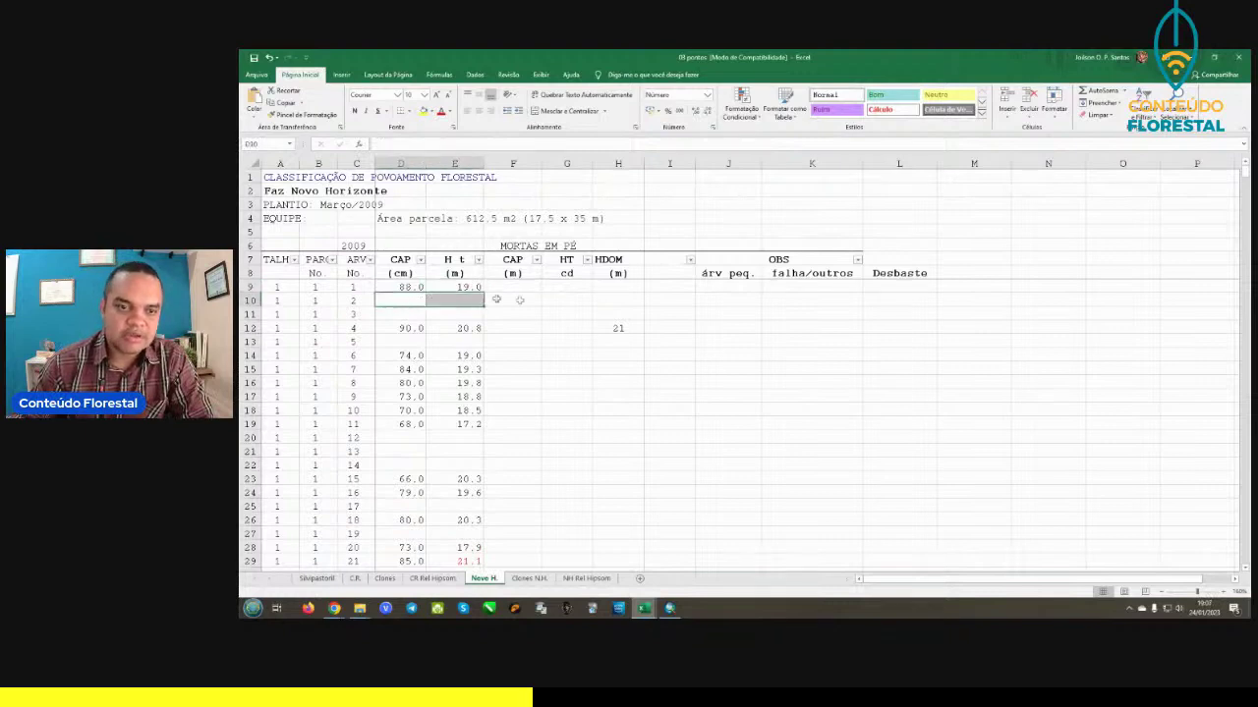
pyautogui.click(580, 300)
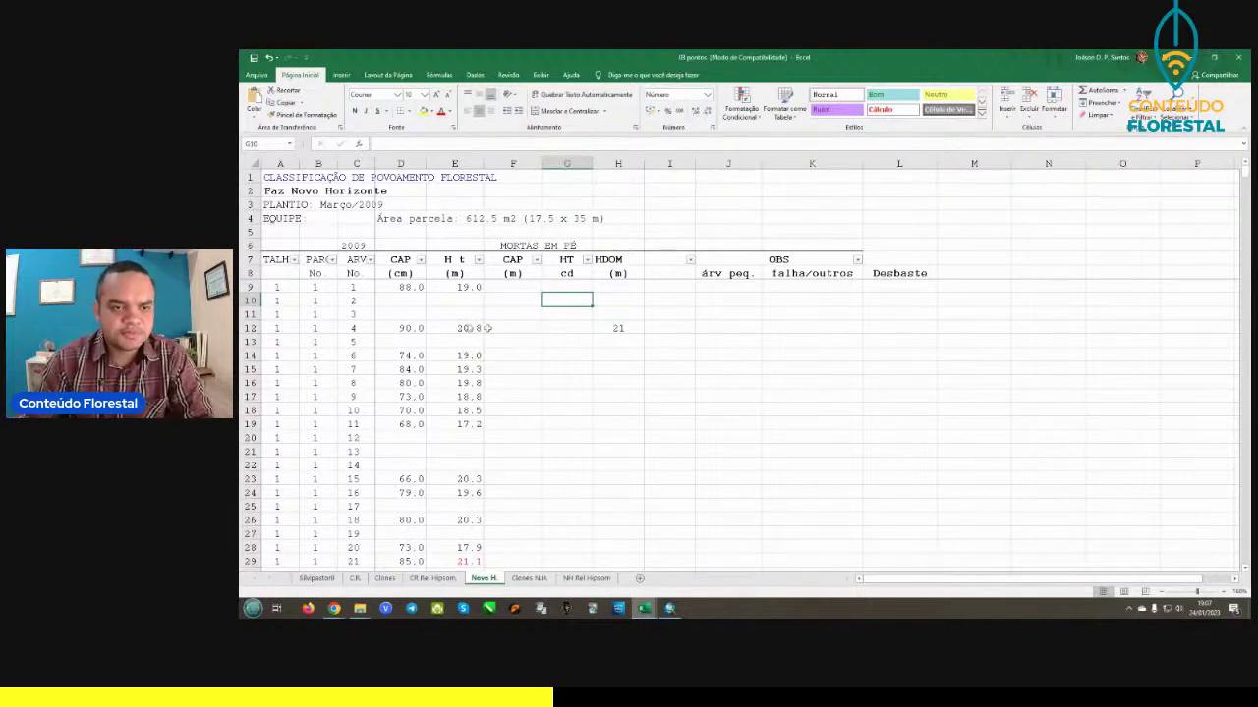
# Step: Examine the parcela, tree number, CAP, total height and dominant height recorded for tree 4 in talhão 1
pyautogui.moveTo(388, 328); pyautogui.dragTo(617, 328)
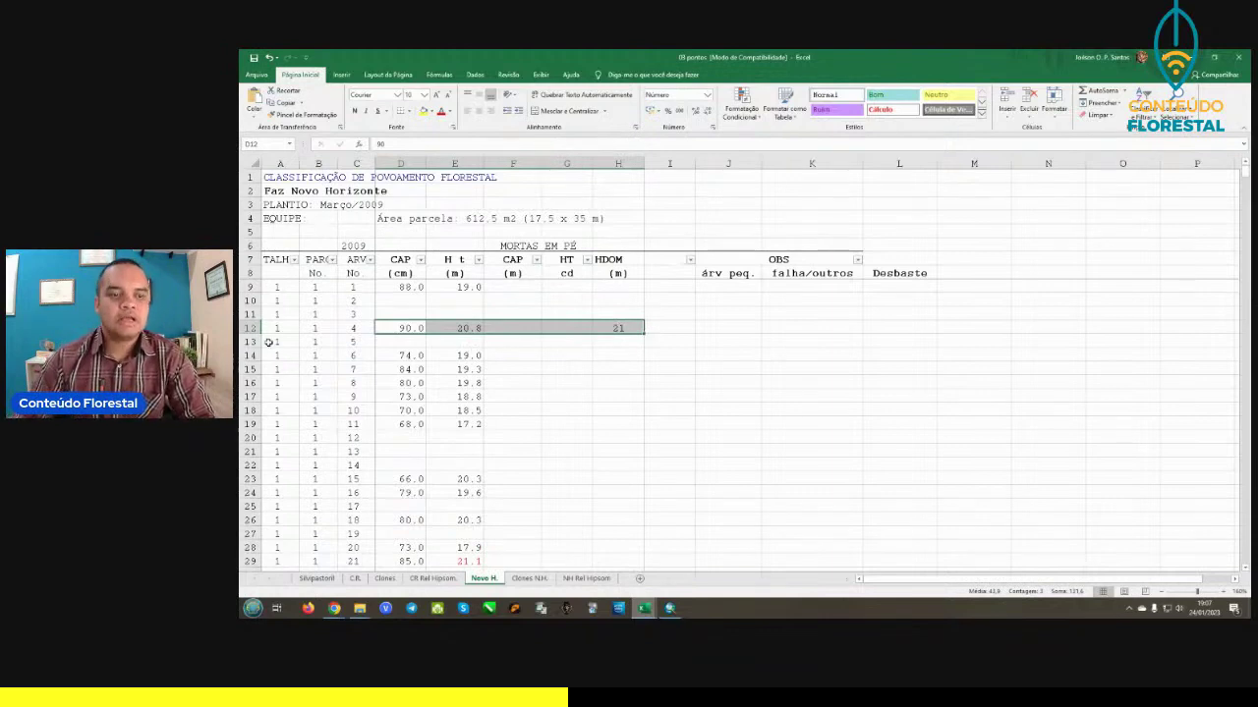
pyautogui.click(321, 327)
pyautogui.click(345, 328)
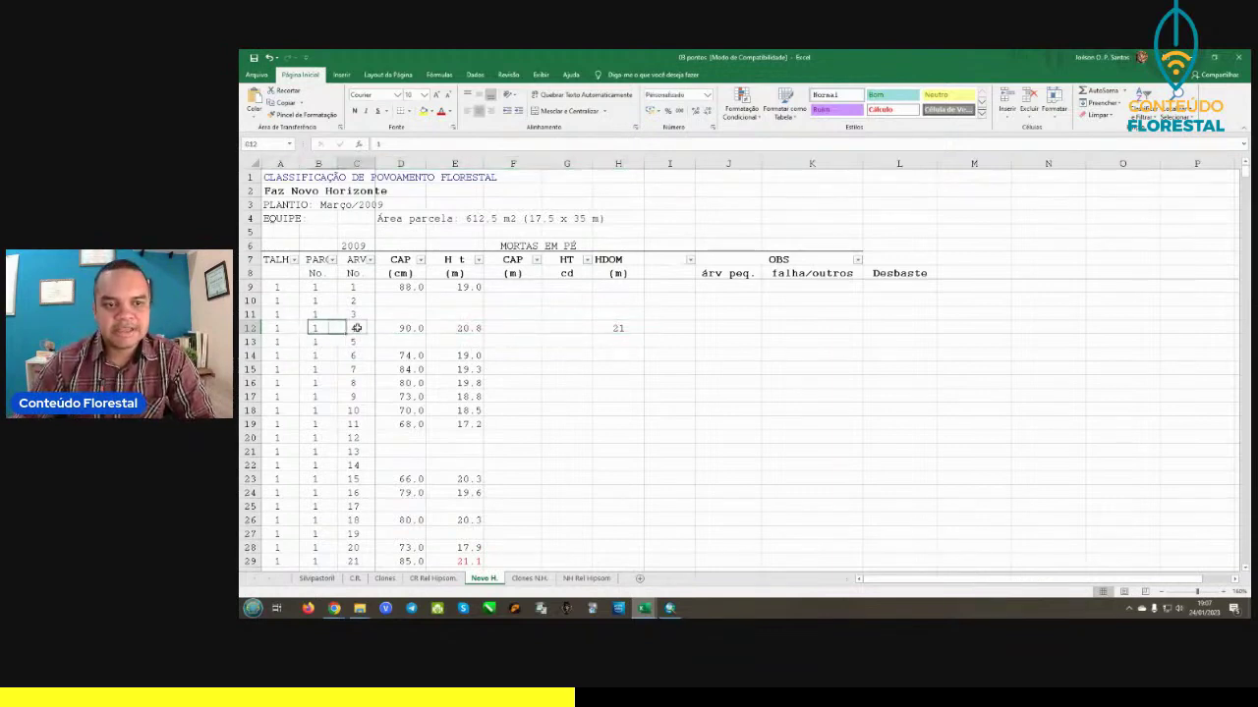
pyautogui.click(411, 330)
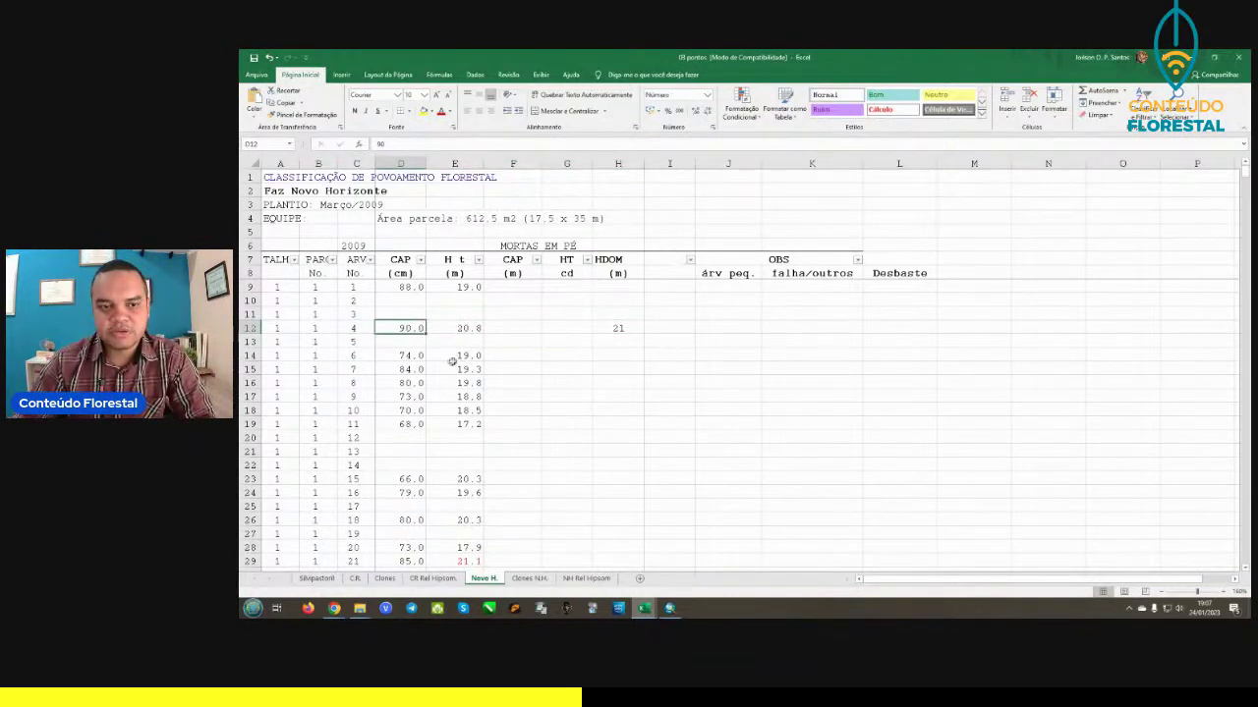
# Step: Look through the Novo H. tree records down to tree 50 of talhão 16 and the summary below
pyautogui.scroll(-3, 486, 384)
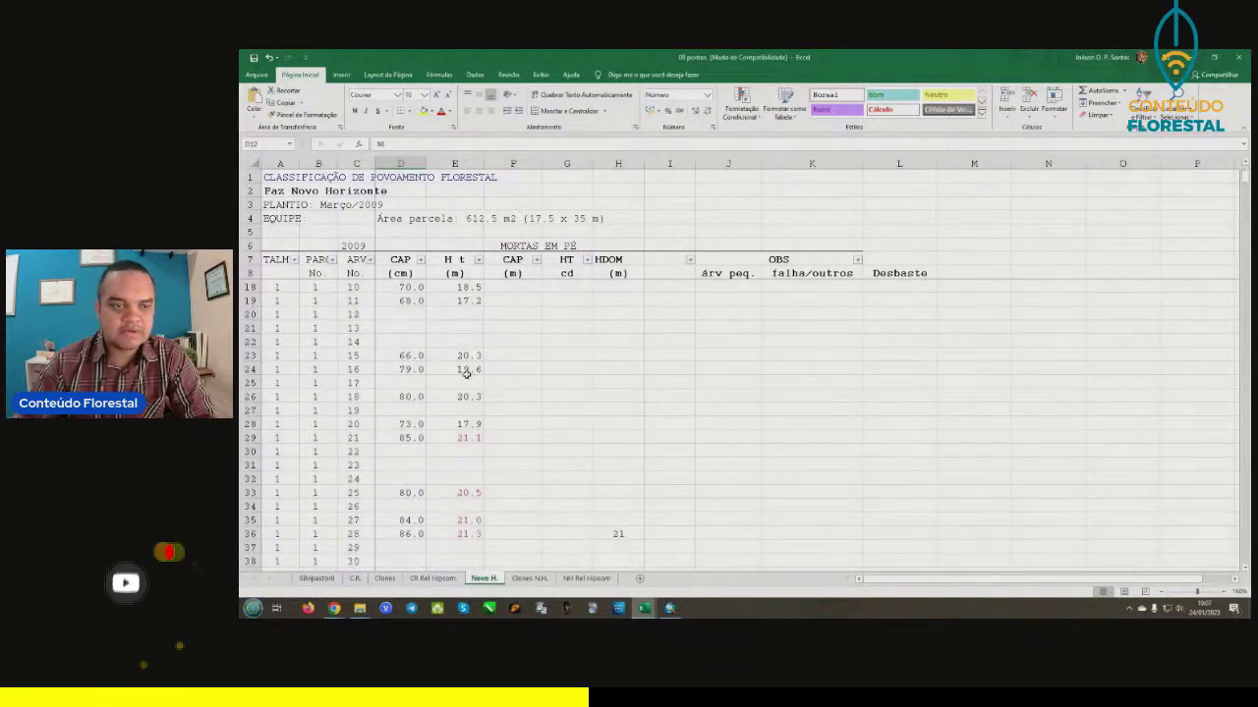
pyautogui.scroll(3, 325, 325)
pyautogui.scroll(-2, 324, 365)
pyautogui.scroll(-4, 324, 365)
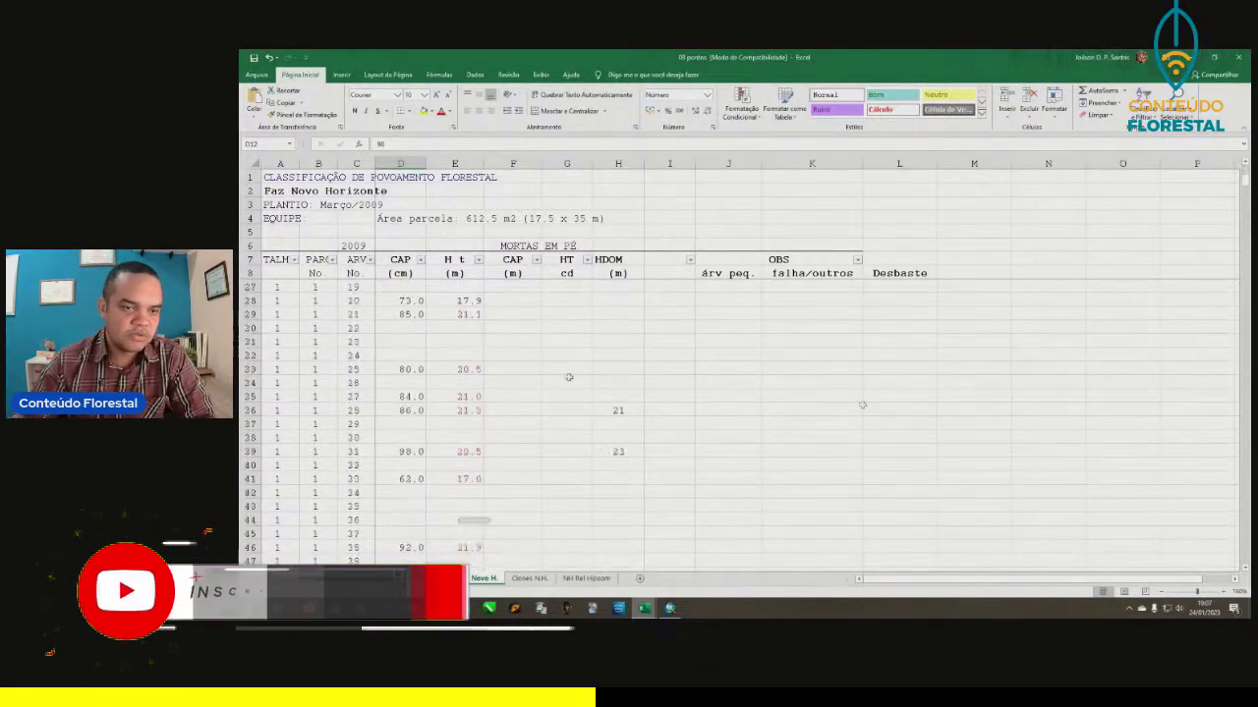
pyautogui.moveTo(1246, 187); pyautogui.dragTo(1244, 535)
pyautogui.scroll(-13, 473, 536)
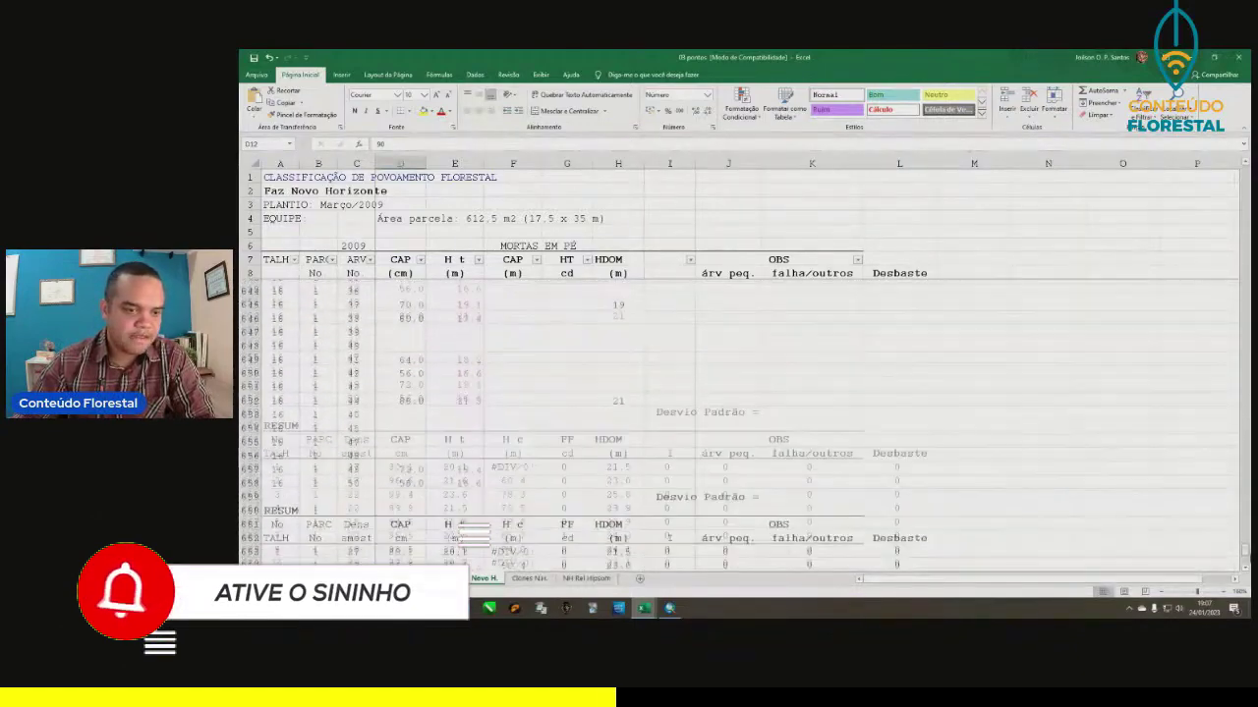
pyautogui.scroll(5, 473, 535)
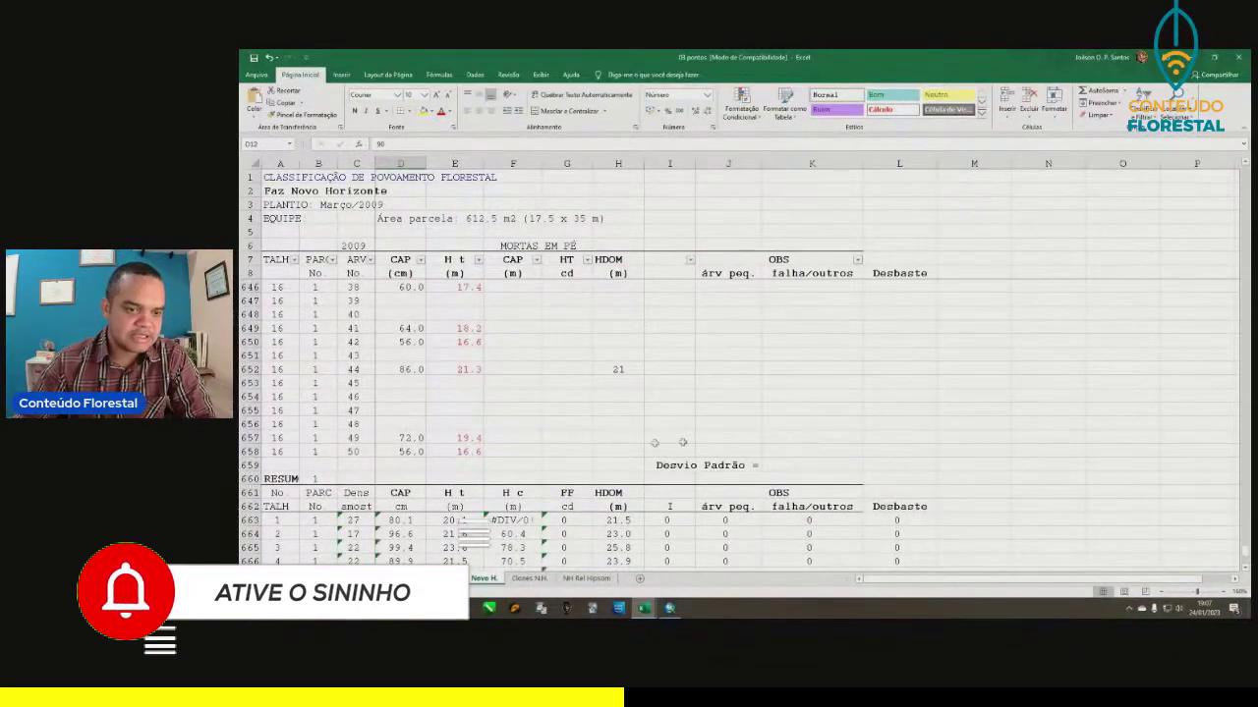
pyautogui.click(356, 450)
pyautogui.scroll(1, 356, 445)
pyautogui.scroll(1, 356, 445)
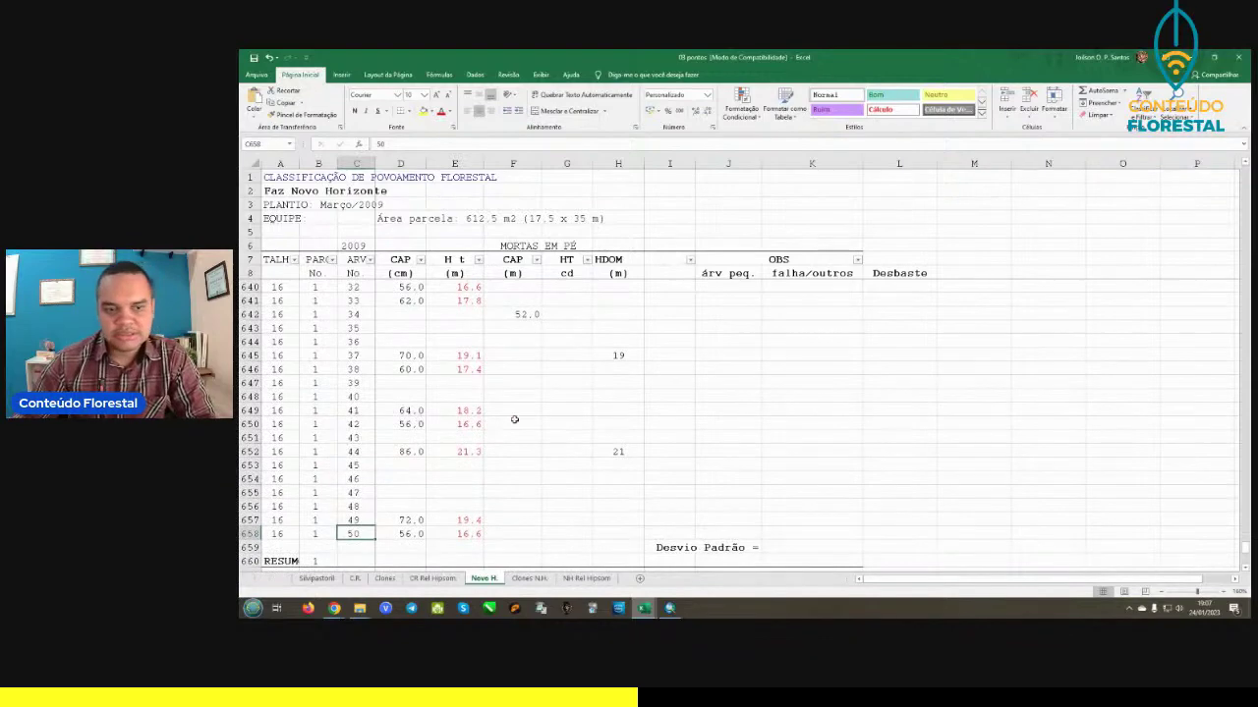
# Step: Return to the talhão 11 records and inspect the total height of tree 20
pyautogui.scroll(4, 433, 464)
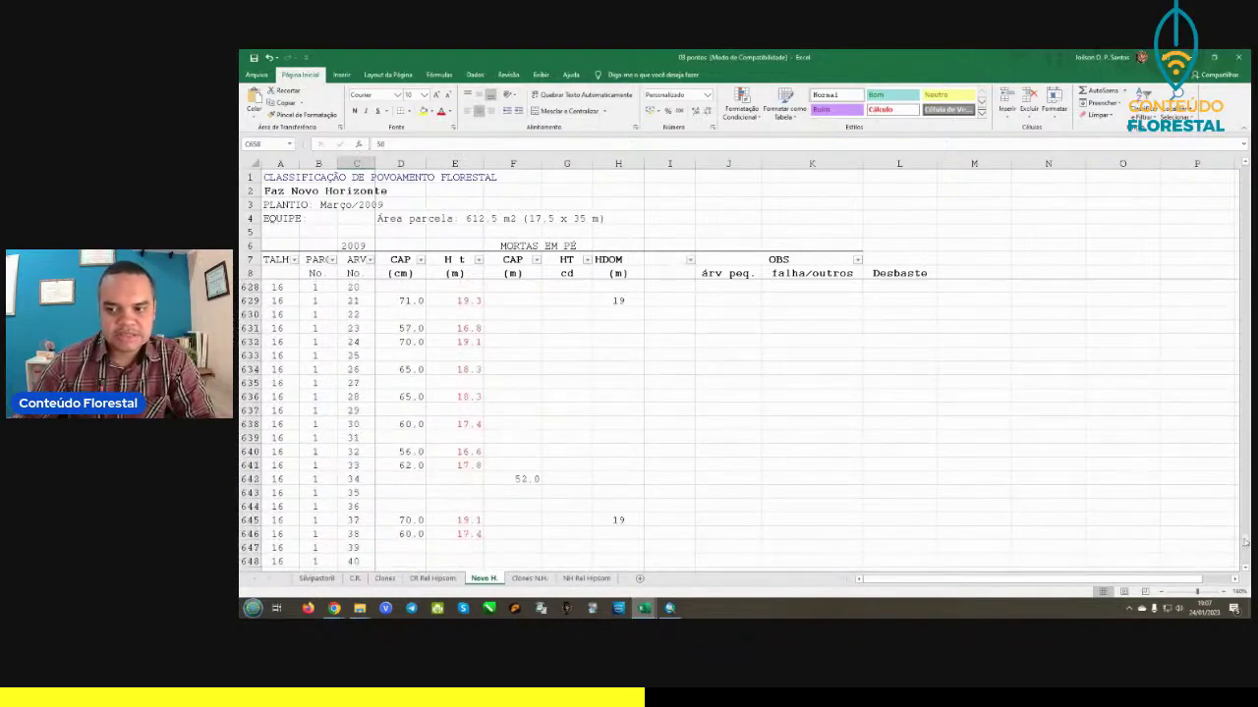
pyautogui.moveTo(1245, 546); pyautogui.dragTo(1225, 408)
pyautogui.scroll(10, 1226, 403)
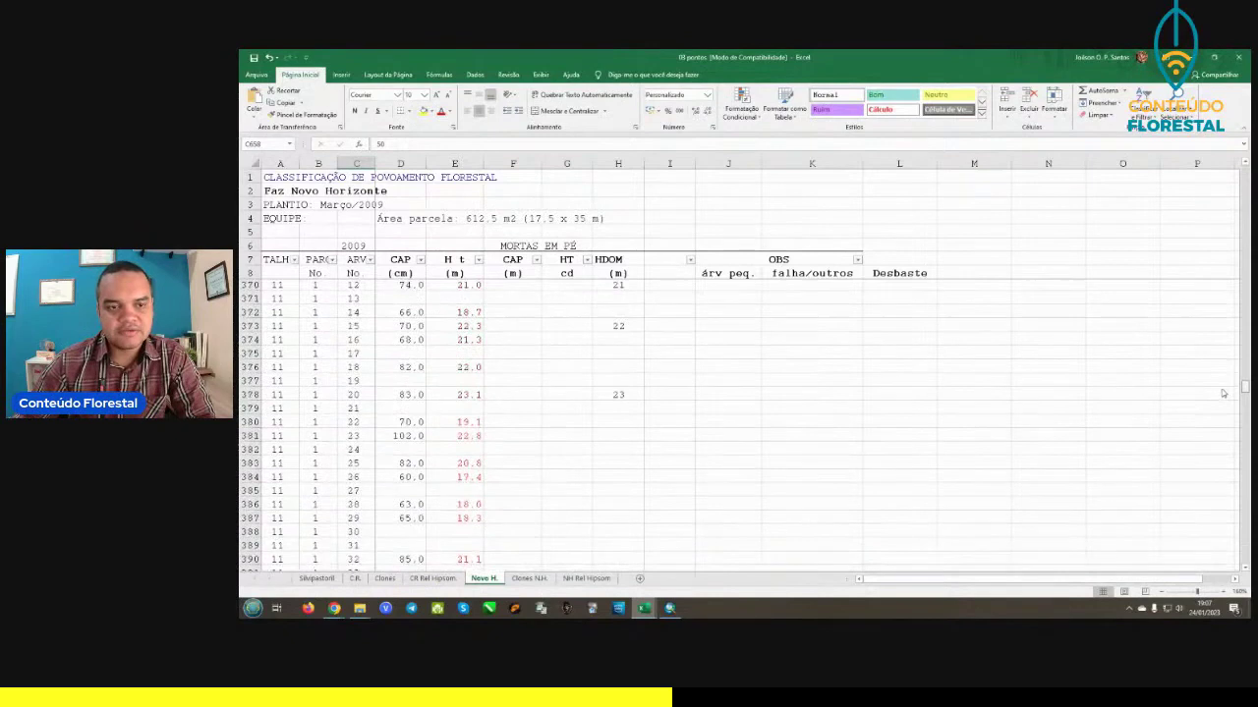
pyautogui.click(444, 396)
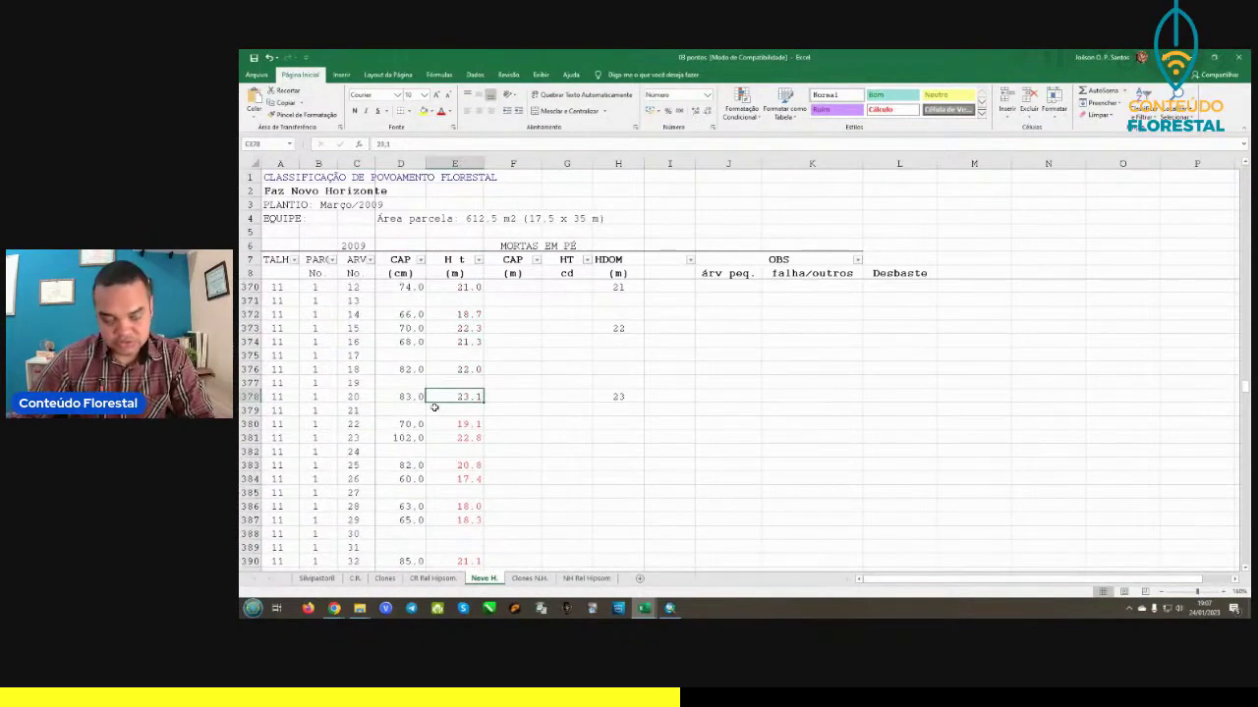